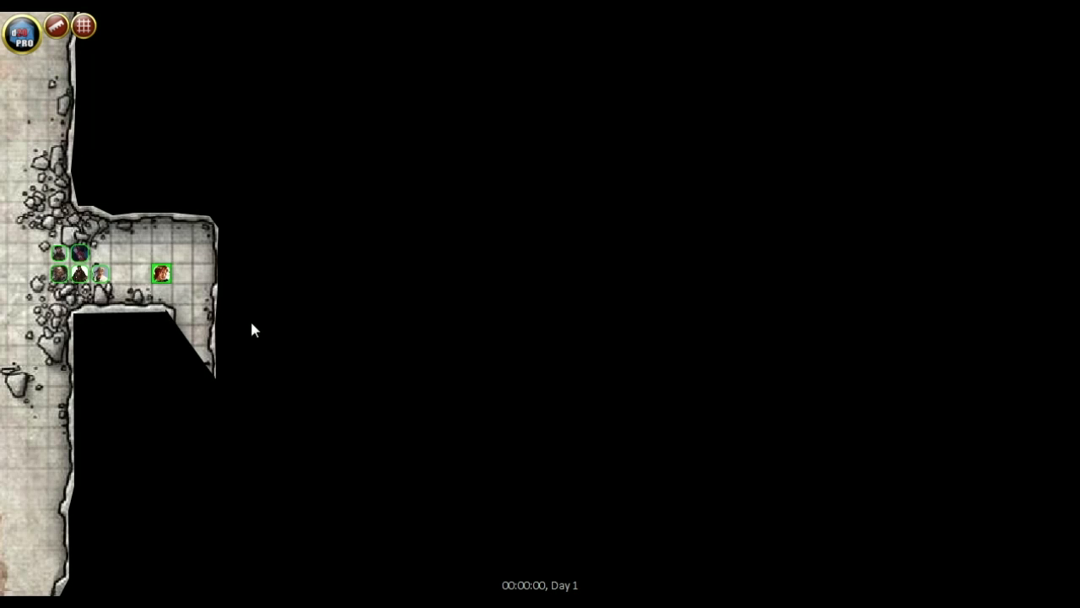
Step: Move the character tokens through the passages and rooms of the explored dungeon maps
{"action": "left_click_drag", "start_coordinate": [162, 272], "coordinate": [844, 25]}
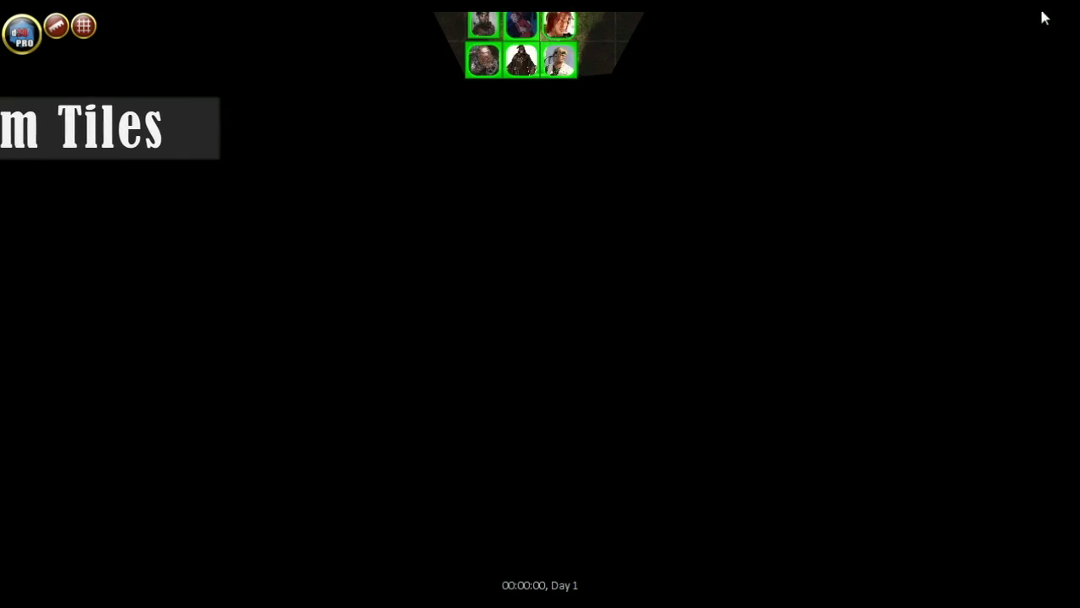
{"action": "left_click_drag", "start_coordinate": [559, 25], "coordinate": [558, 93]}
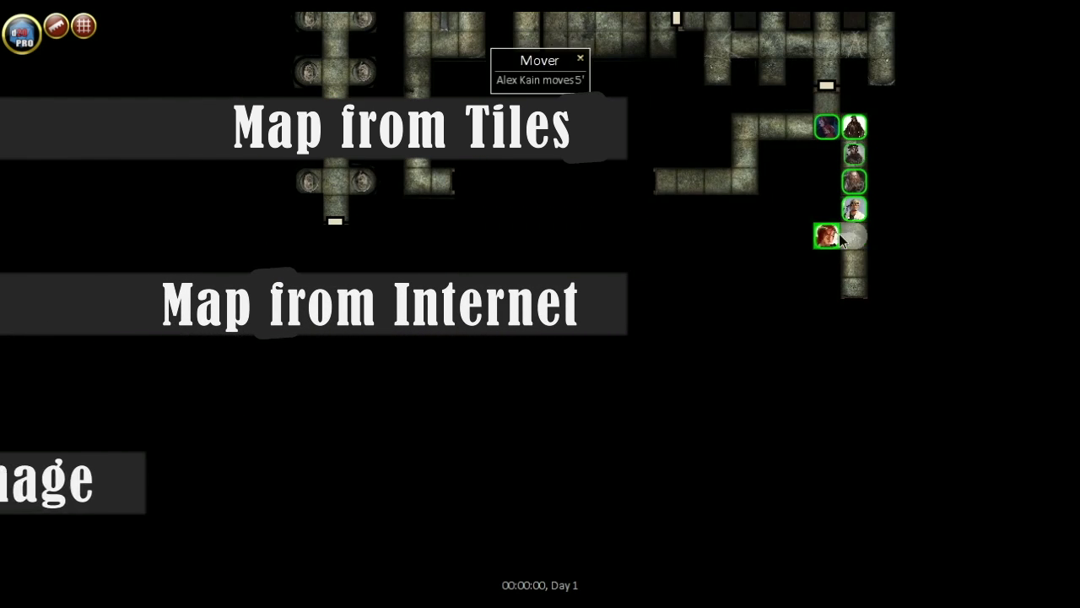
{"action": "left_click_drag", "start_coordinate": [827, 233], "coordinate": [507, 521]}
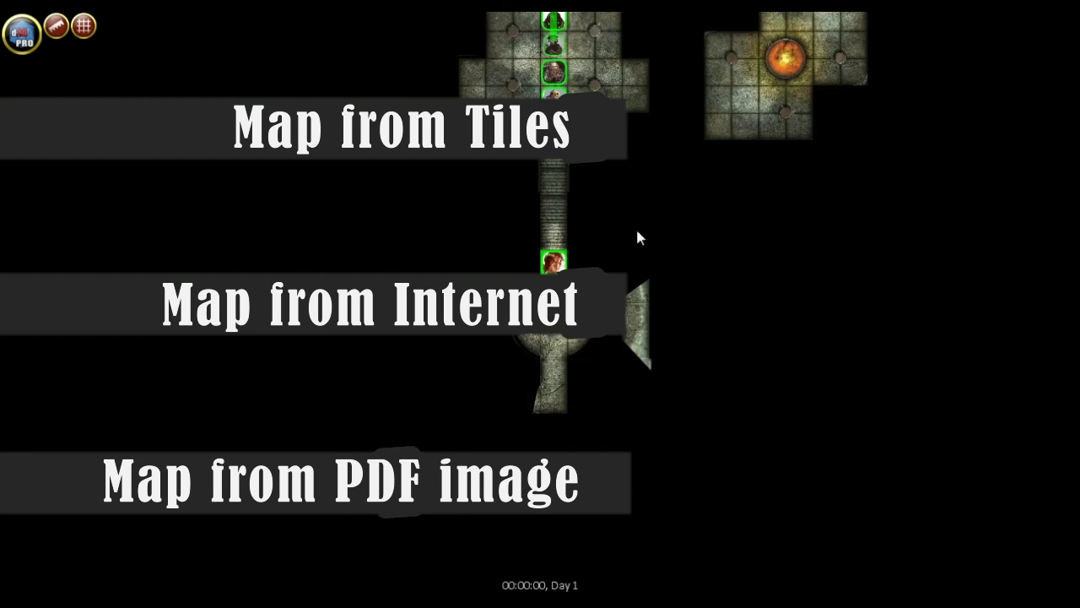
{"action": "left_click_drag", "start_coordinate": [553, 259], "coordinate": [802, 508]}
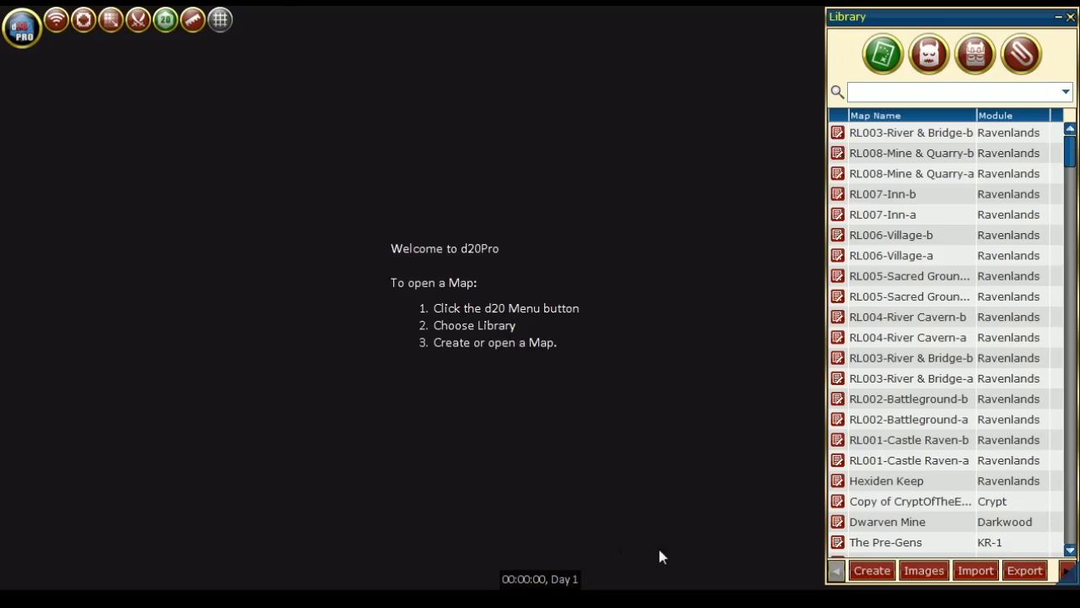
Step: Start a new empty map, naming it dungeon and assigning it to the module dungeon test
{"action": "left_click", "coordinate": [872, 571]}
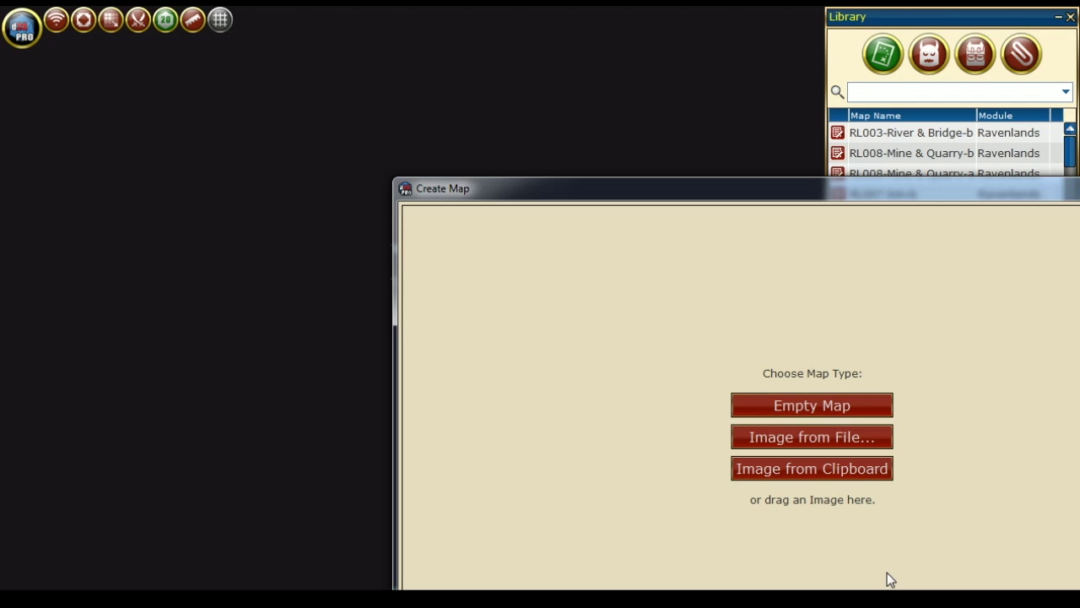
{"action": "left_click_drag", "start_coordinate": [807, 199], "coordinate": [608, 72]}
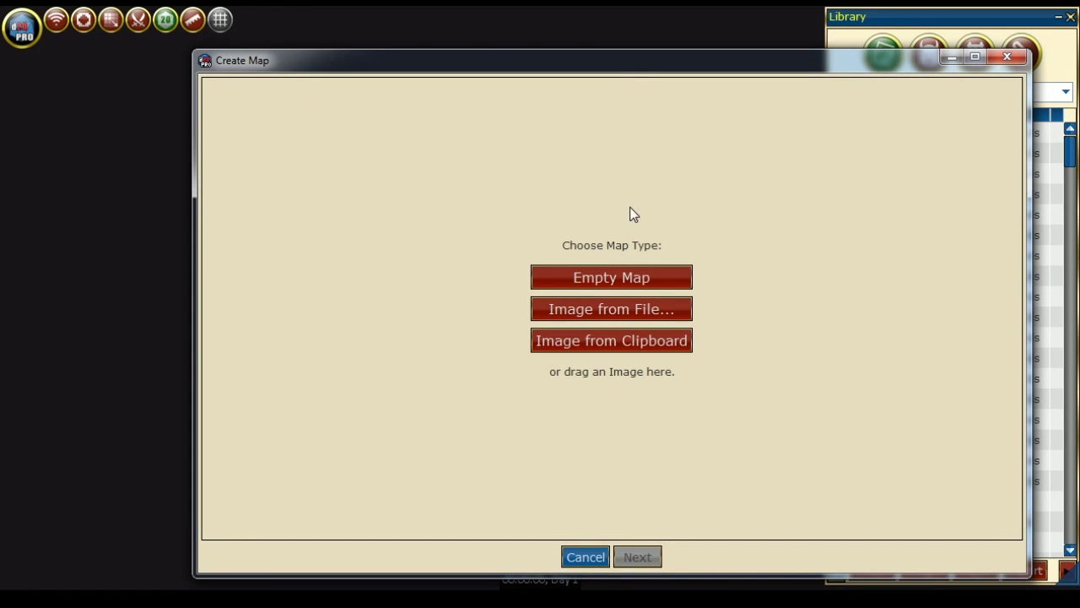
{"action": "left_click", "coordinate": [573, 281]}
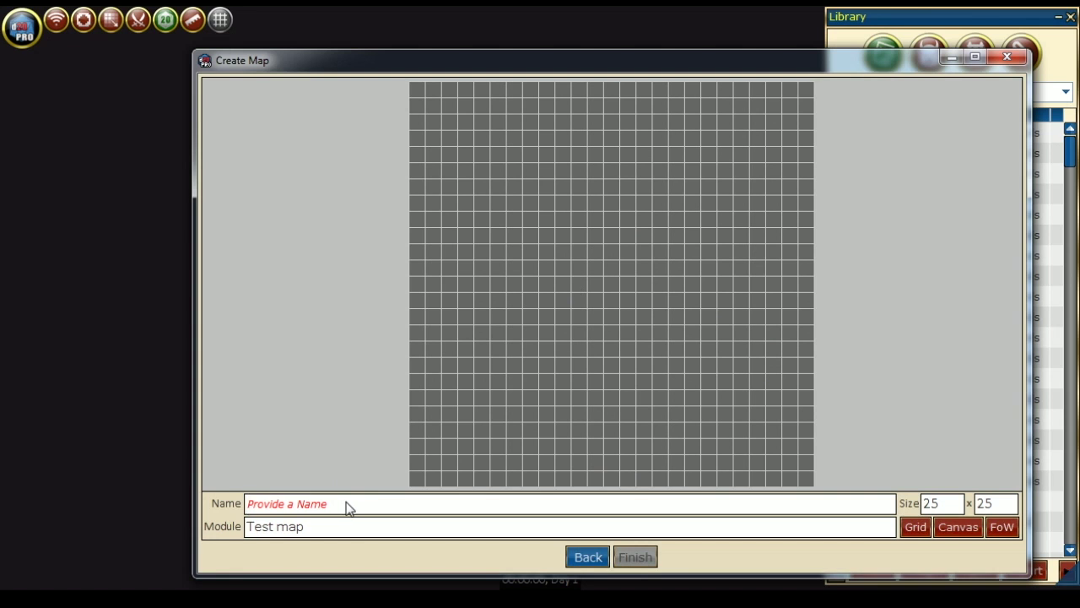
{"action": "left_click", "coordinate": [349, 504]}
{"action": "type", "text": "dungeon"}
{"action": "key", "text": "Tab"}
{"action": "type", "text": "dungeon test"}
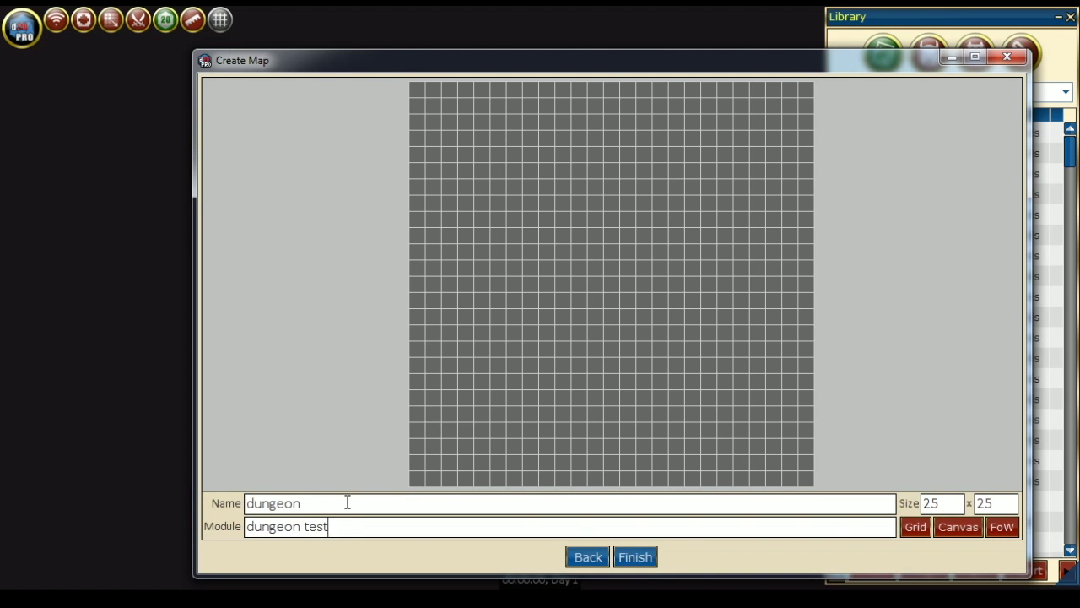
Step: Set the map size to 50 x 50 and the canvas colour to black
{"action": "key", "text": "Tab"}
{"action": "type", "text": "50"}
{"action": "key", "text": "Tab"}
{"action": "type", "text": "50"}
{"action": "left_click", "coordinate": [958, 528]}
{"action": "left_click", "coordinate": [441, 316]}
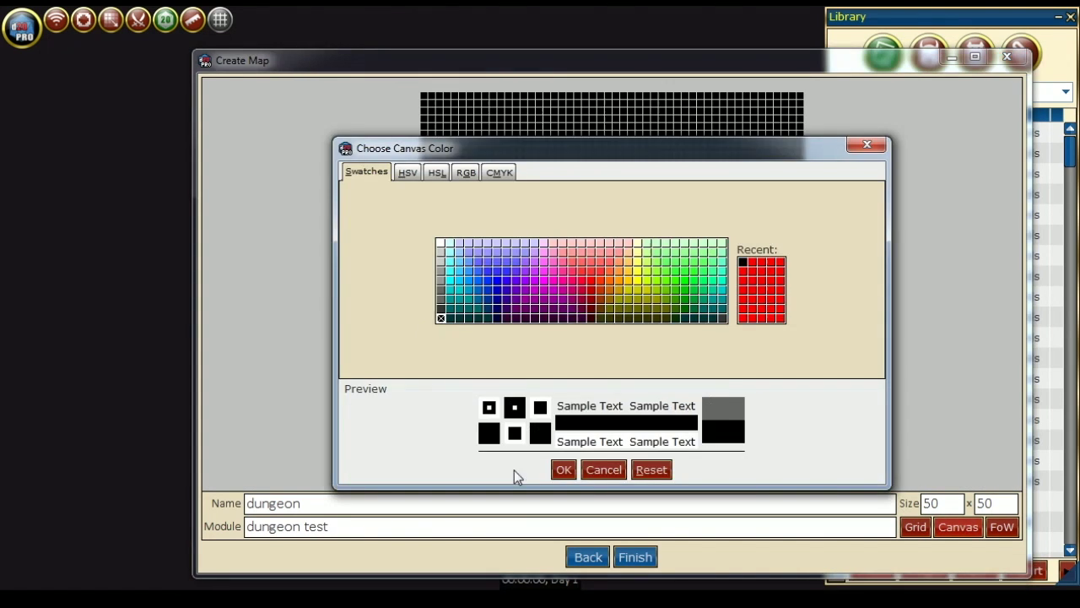
{"action": "left_click", "coordinate": [562, 468]}
Step: Accept the grid and fog-of-war colours and finish creating the map
{"action": "left_click", "coordinate": [913, 530]}
{"action": "left_click", "coordinate": [562, 468]}
{"action": "left_click", "coordinate": [1002, 526]}
{"action": "left_click", "coordinate": [562, 470]}
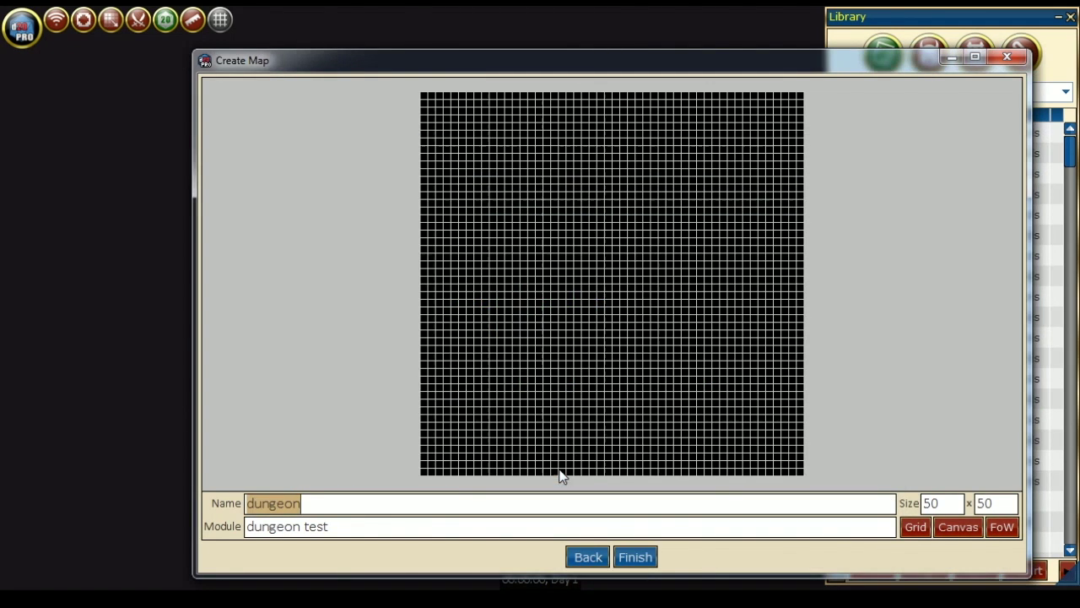
{"action": "left_click", "coordinate": [636, 557]}
Step: Replace the library with the draw tools and place the G7 22x22 geomorph tile on the empty map
{"action": "left_click", "coordinate": [1069, 17]}
{"action": "left_click", "coordinate": [22, 28]}
{"action": "left_click", "coordinate": [46, 217]}
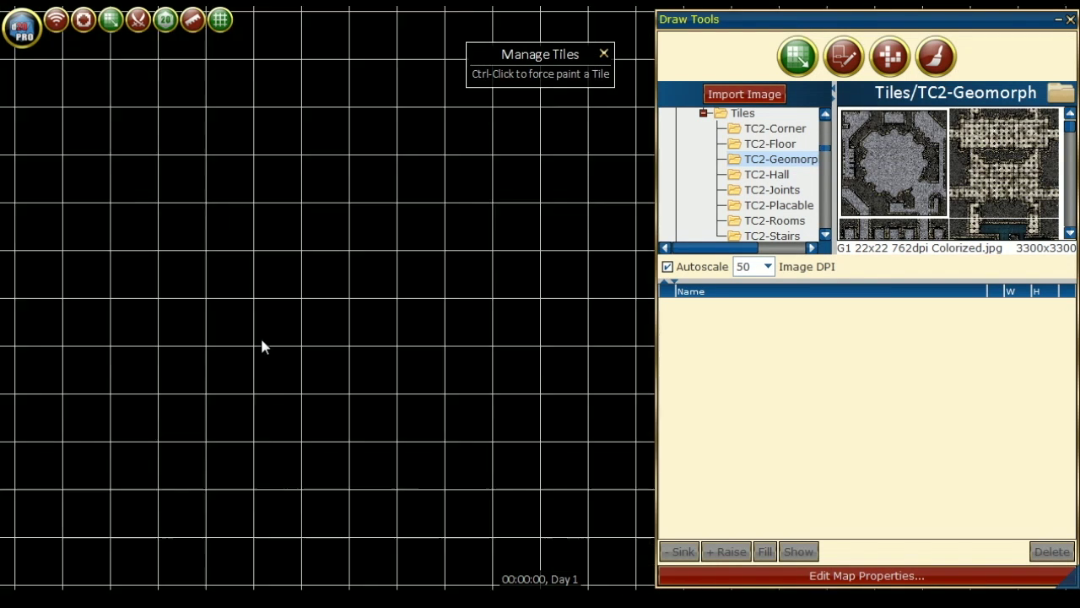
{"action": "scroll", "coordinate": [260, 335], "scroll_direction": "down", "scroll_amount": 3}
{"action": "left_click", "coordinate": [1071, 233]}
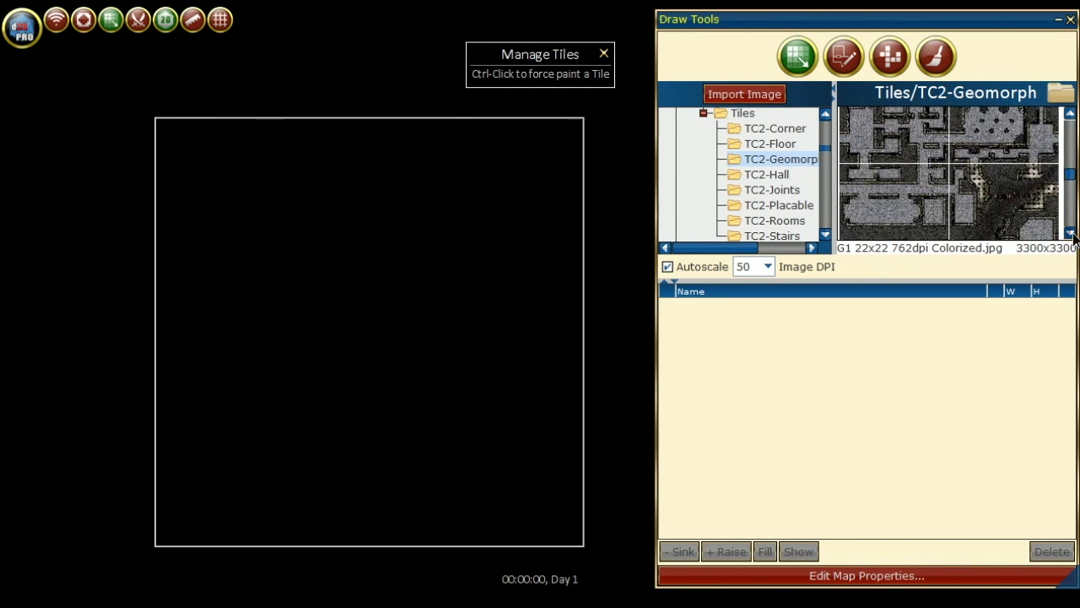
{"action": "left_click_drag", "start_coordinate": [1073, 239], "coordinate": [1073, 239]}
{"action": "left_click", "coordinate": [1004, 173]}
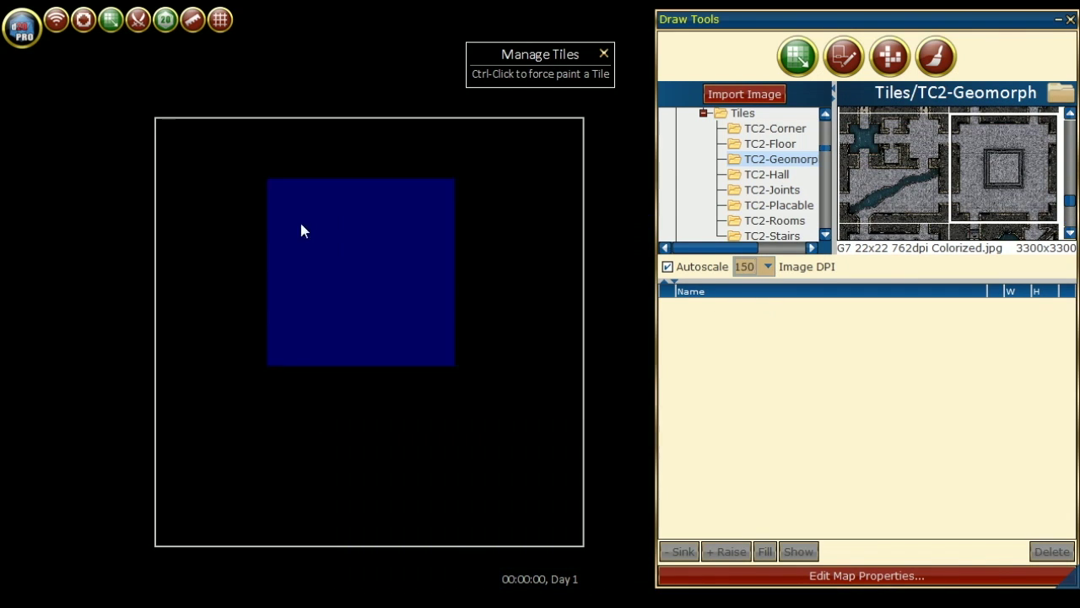
{"action": "left_click", "coordinate": [276, 254]}
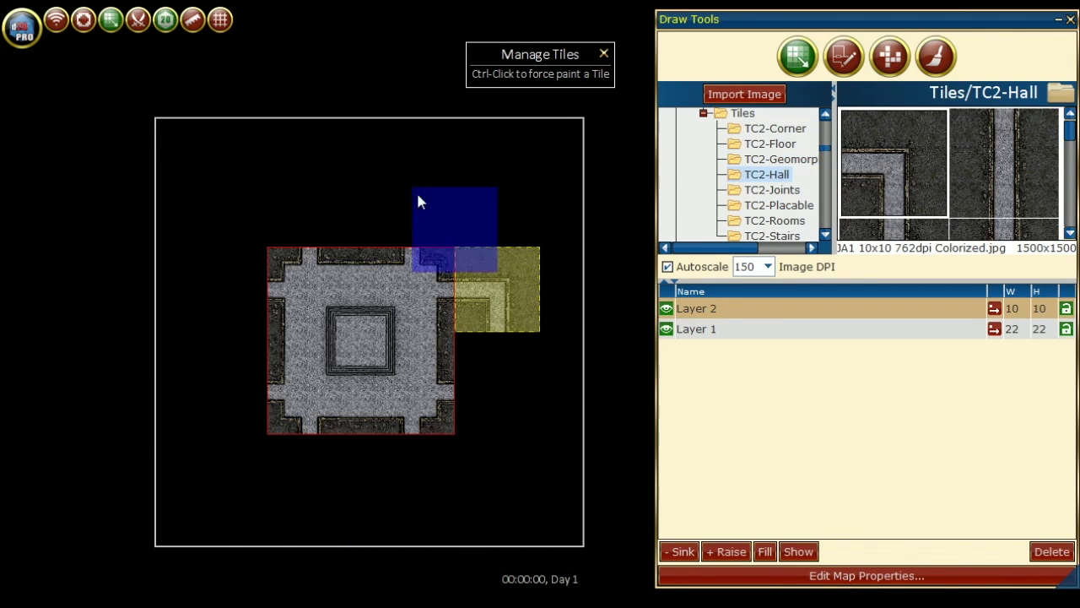
Step: Surround the geomorph with 10x10 corner, straight and four-way hall tiles, and fill the gap between halls with a 10x2 tile
{"action": "left_click", "coordinate": [278, 171]}
{"action": "left_click", "coordinate": [1004, 162]}
{"action": "left_click", "coordinate": [392, 448]}
{"action": "left_click", "coordinate": [287, 447]}
{"action": "left_click", "coordinate": [894, 228]}
{"action": "left_click", "coordinate": [466, 361]}
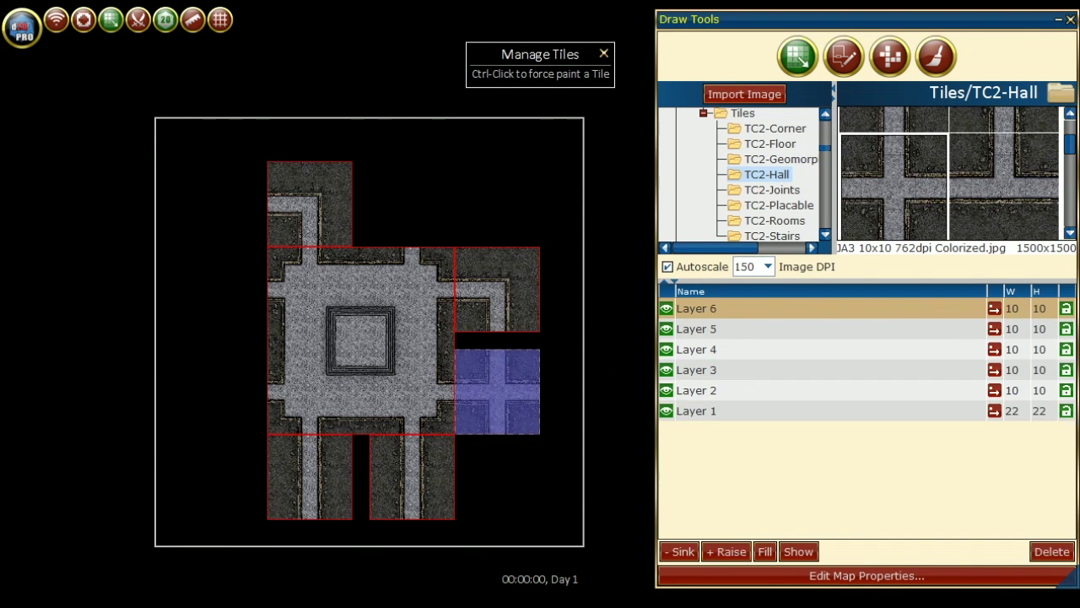
{"action": "left_click", "coordinate": [193, 172]}
{"action": "left_click", "coordinate": [466, 338]}
Step: Place the TC2-Rooms alcoved room tile below the four-way hall and above the geomorph's upper-right opening
{"action": "left_click", "coordinate": [774, 220]}
{"action": "left_click", "coordinate": [893, 164]}
{"action": "left_click", "coordinate": [466, 446]}
{"action": "left_click", "coordinate": [377, 169]}
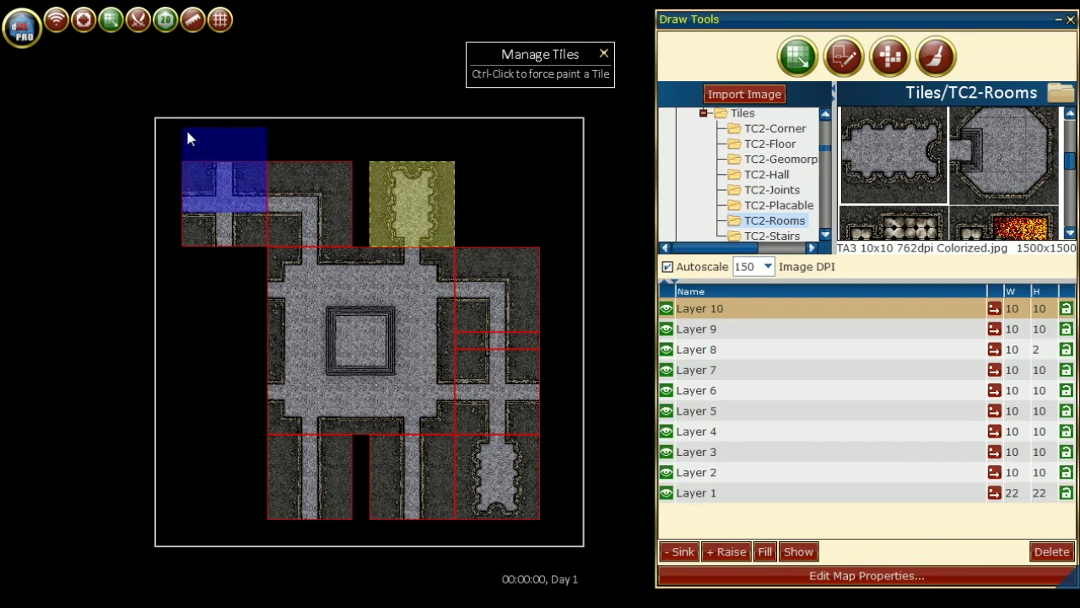
Step: Place lava, cell, cave and plain room tiles from TC2-Rooms around the geomorph, deleting the tiles that are not needed
{"action": "left_click", "coordinate": [188, 132]}
{"action": "left_click", "coordinate": [189, 356]}
{"action": "key", "text": "Delete"}
{"action": "left_click", "coordinate": [273, 168]}
{"action": "left_click", "coordinate": [189, 254]}
{"action": "left_click", "coordinate": [300, 480]}
{"action": "left_click", "coordinate": [274, 440]}
{"action": "key", "text": "Delete"}
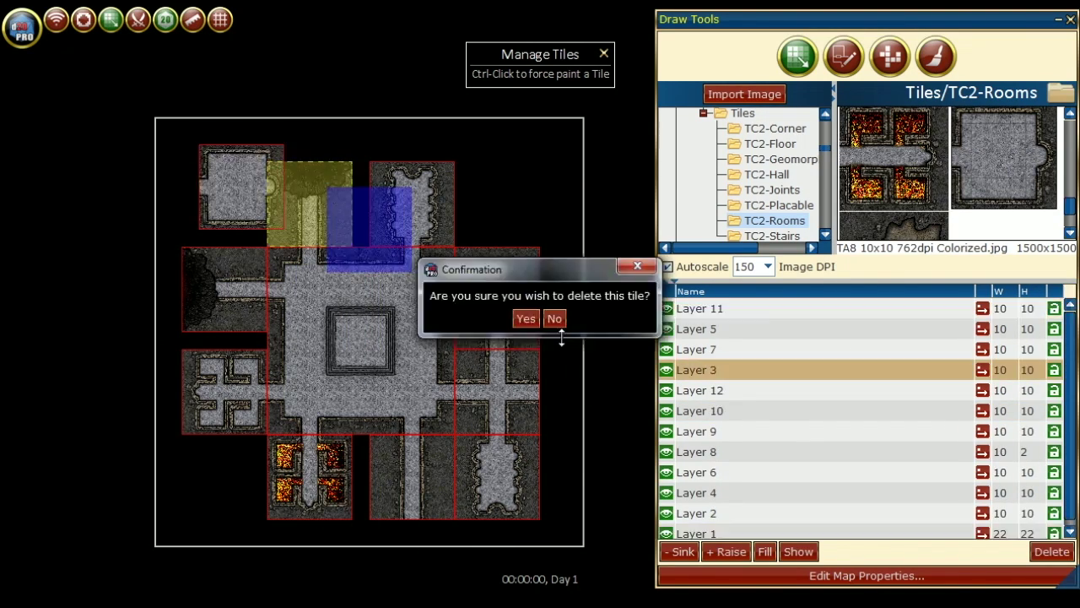
{"action": "left_click", "coordinate": [526, 318]}
{"action": "left_click", "coordinate": [548, 357]}
Step: Add a 2x1 tile from TC2-Stairs at the end of the lower straight hall and shift the neighbouring tiles into alignment
{"action": "left_click", "coordinate": [772, 235]}
{"action": "left_click", "coordinate": [417, 515]}
{"action": "left_click", "coordinate": [285, 338]}
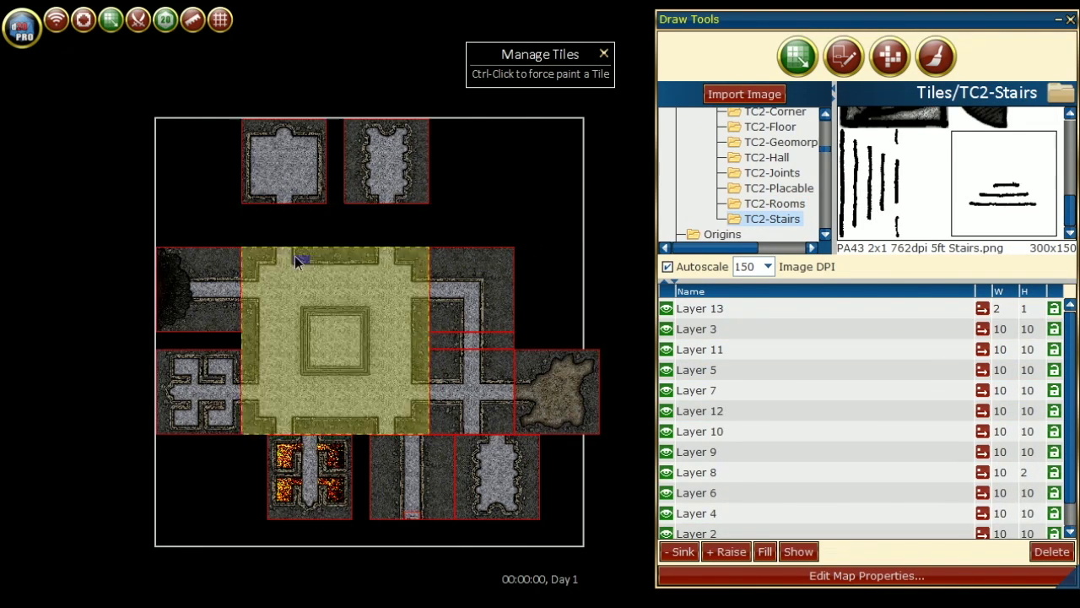
{"action": "left_click", "coordinate": [466, 297]}
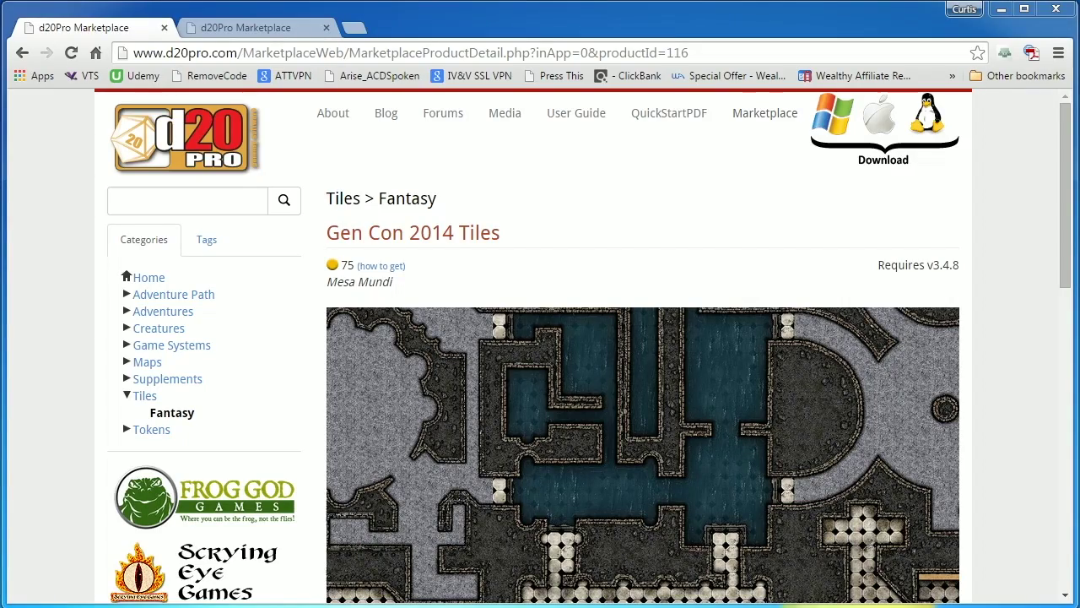
Step: In the browser, review the d20Pro Marketplace pages for Gen Con 2014 Tiles and the Game Master's Campaign base Fantasy art kit
{"action": "scroll", "coordinate": [951, 230], "scroll_direction": "down", "scroll_amount": 10}
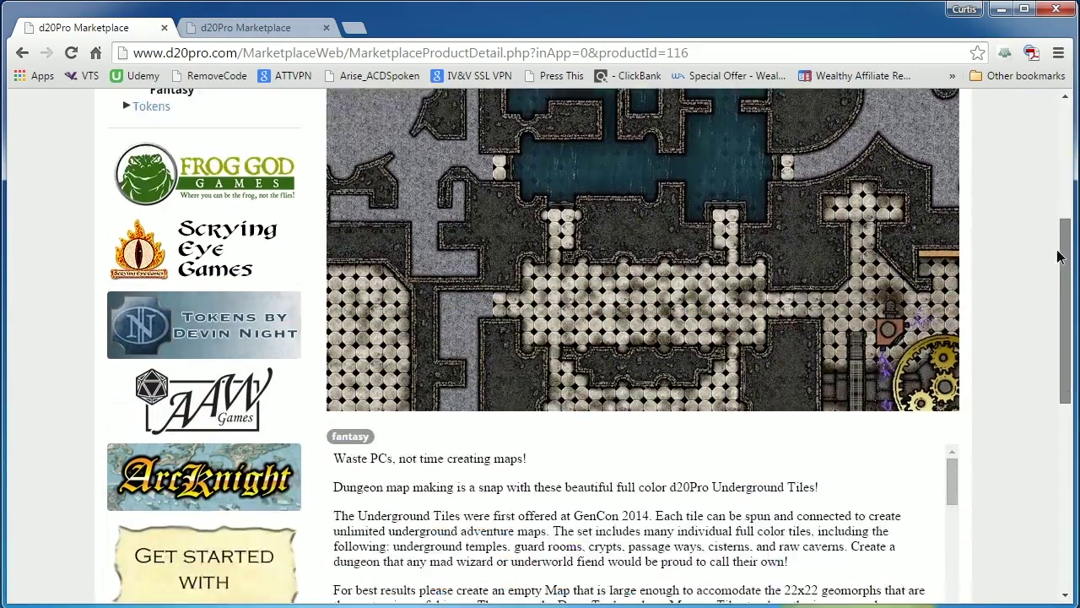
{"action": "left_click_drag", "start_coordinate": [953, 308], "coordinate": [953, 409]}
{"action": "left_click", "coordinate": [277, 27]}
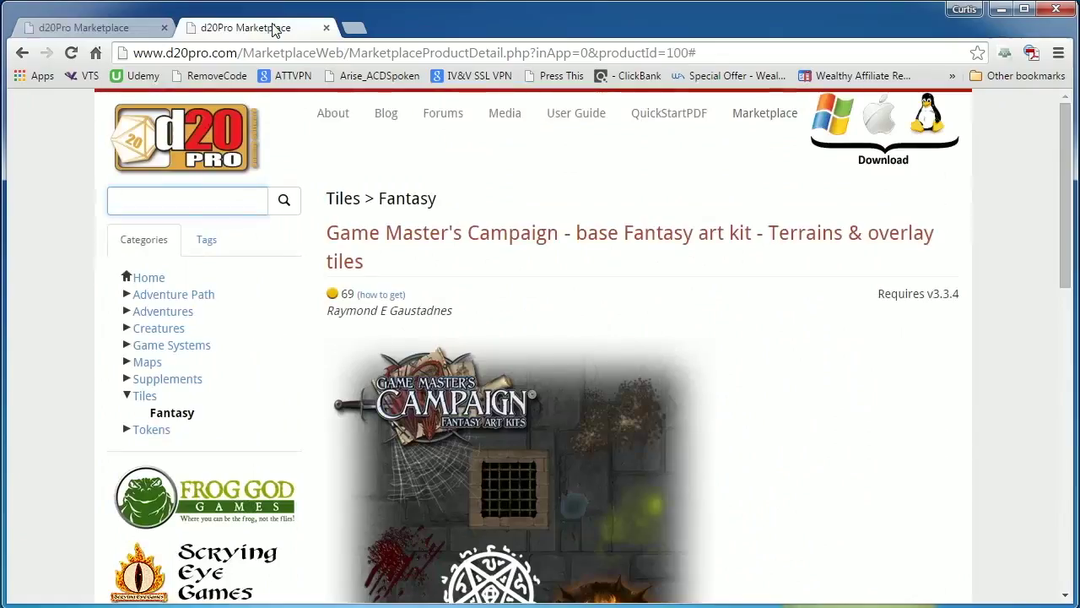
{"action": "scroll", "coordinate": [1065, 313], "scroll_direction": "down", "scroll_amount": 4}
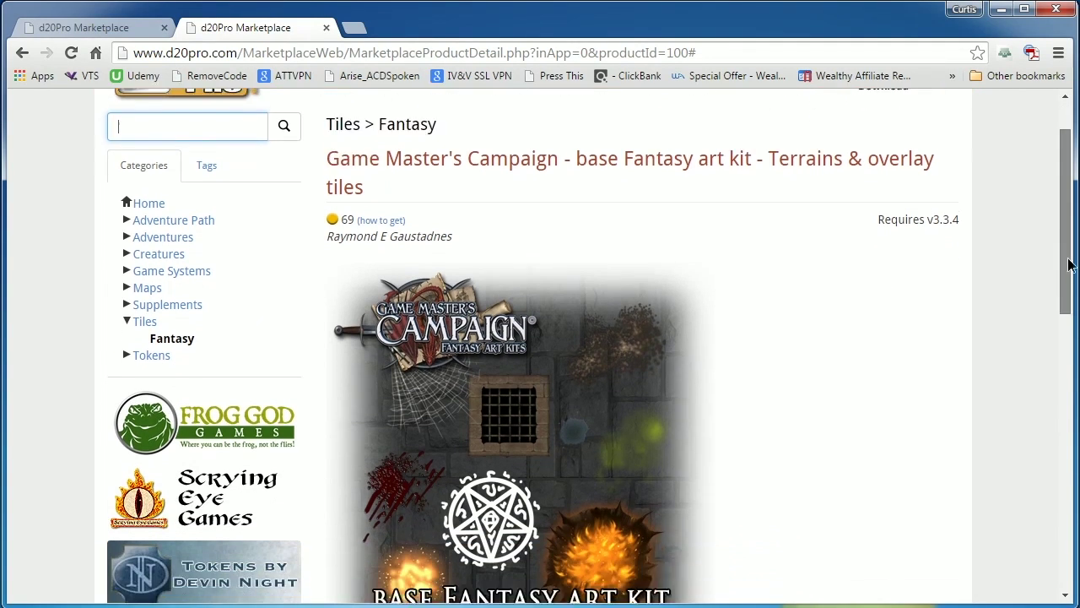
{"action": "scroll", "coordinate": [733, 503], "scroll_direction": "down", "scroll_amount": 5}
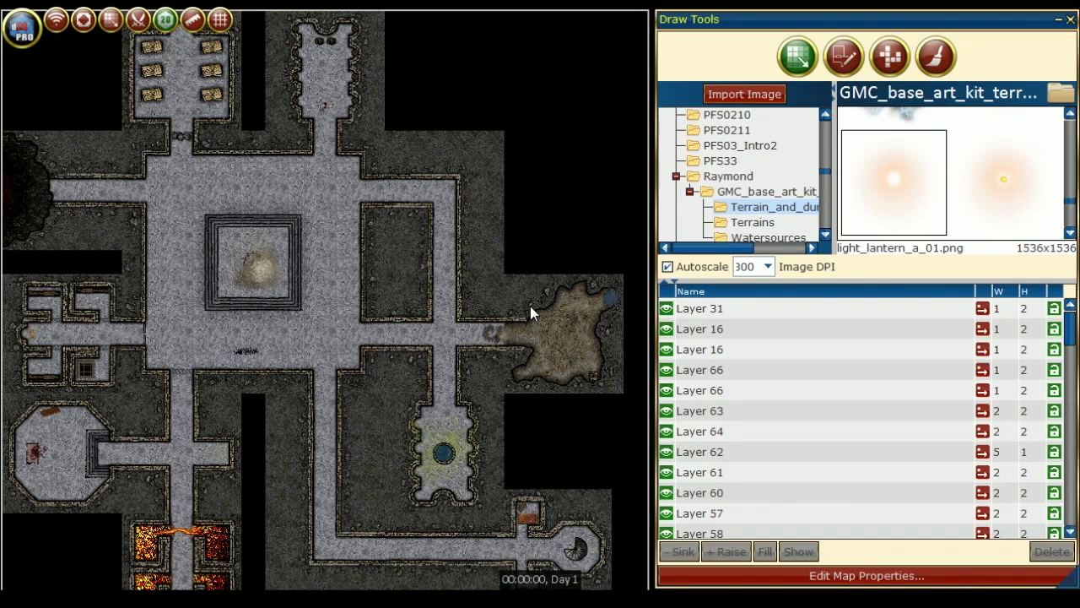
{"action": "scroll", "coordinate": [164, 354], "scroll_direction": "up", "scroll_amount": 6}
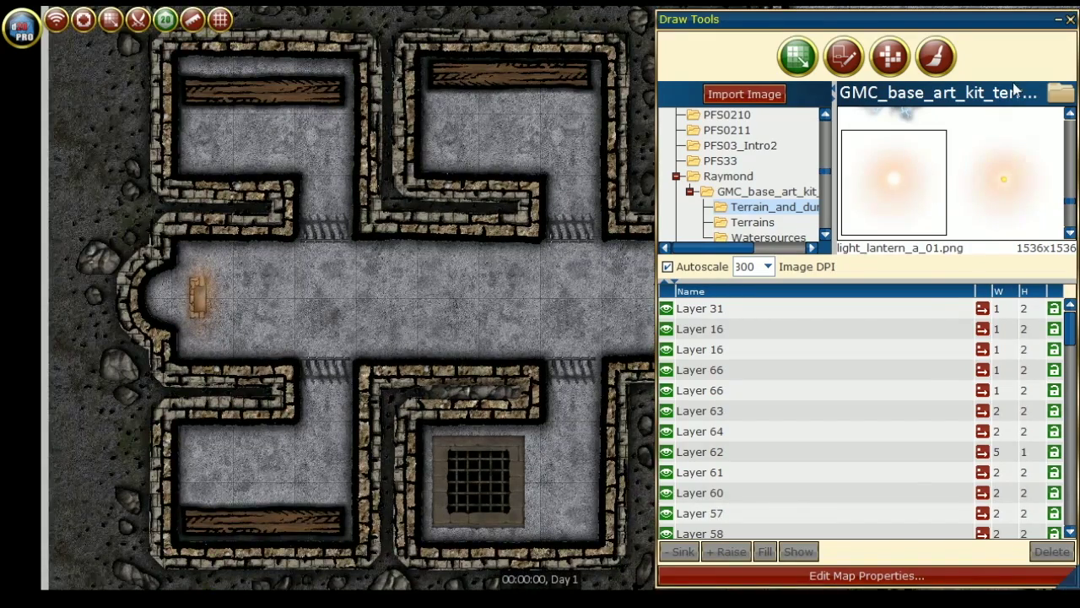
Step: Back in d20Pro, look over the decorated dungeon map and replace the draw tools with the library
{"action": "scroll", "coordinate": [352, 344], "scroll_direction": "down", "scroll_amount": 2}
{"action": "scroll", "coordinate": [352, 339], "scroll_direction": "down", "scroll_amount": 3}
{"action": "left_click_drag", "start_coordinate": [438, 359], "coordinate": [378, 391]}
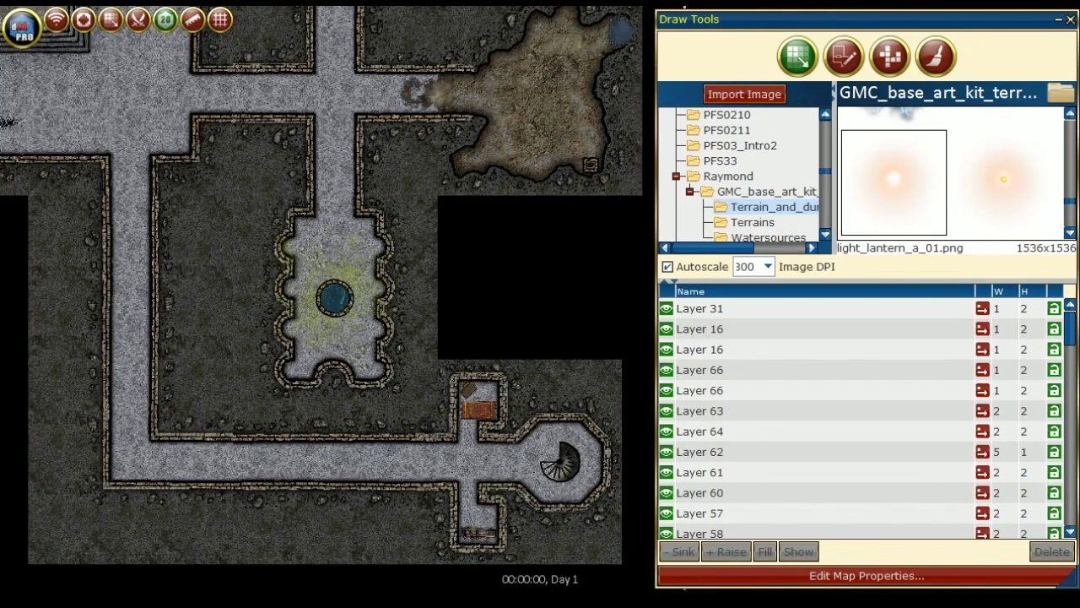
{"action": "left_click", "coordinate": [1070, 20]}
{"action": "left_click", "coordinate": [18, 38]}
{"action": "left_click", "coordinate": [44, 311]}
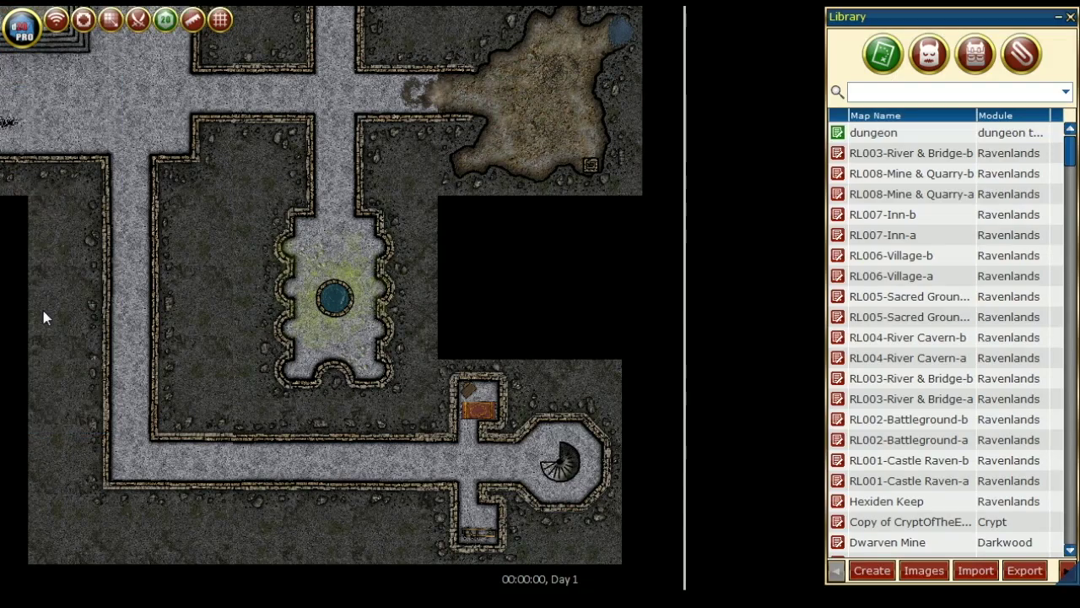
Step: Save the dungeon map over its library copy, and close it with the discard option
{"action": "left_click", "coordinate": [35, 42]}
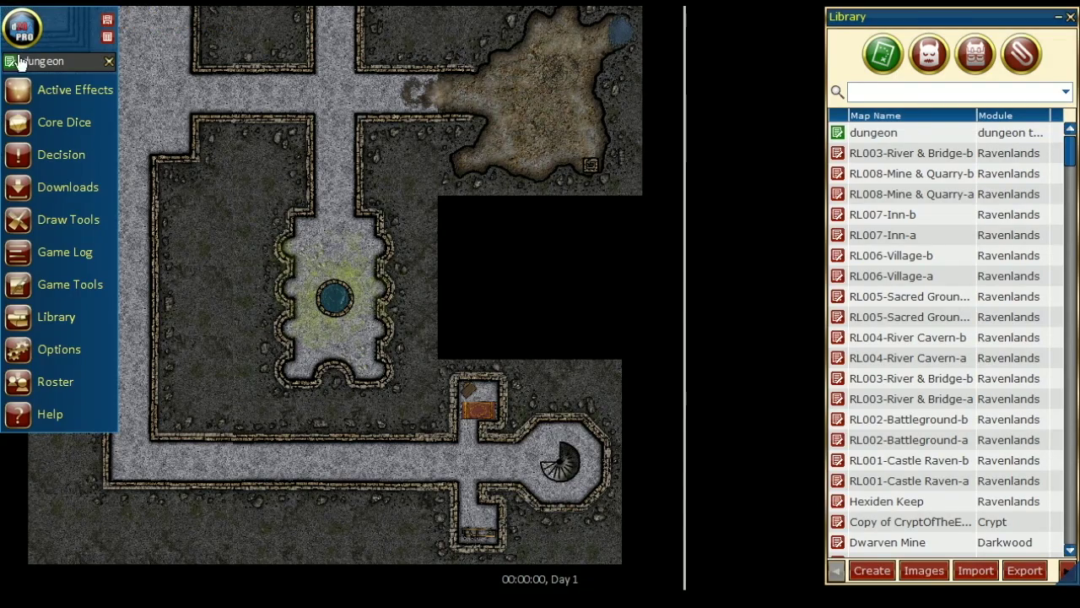
{"action": "left_click", "coordinate": [112, 34]}
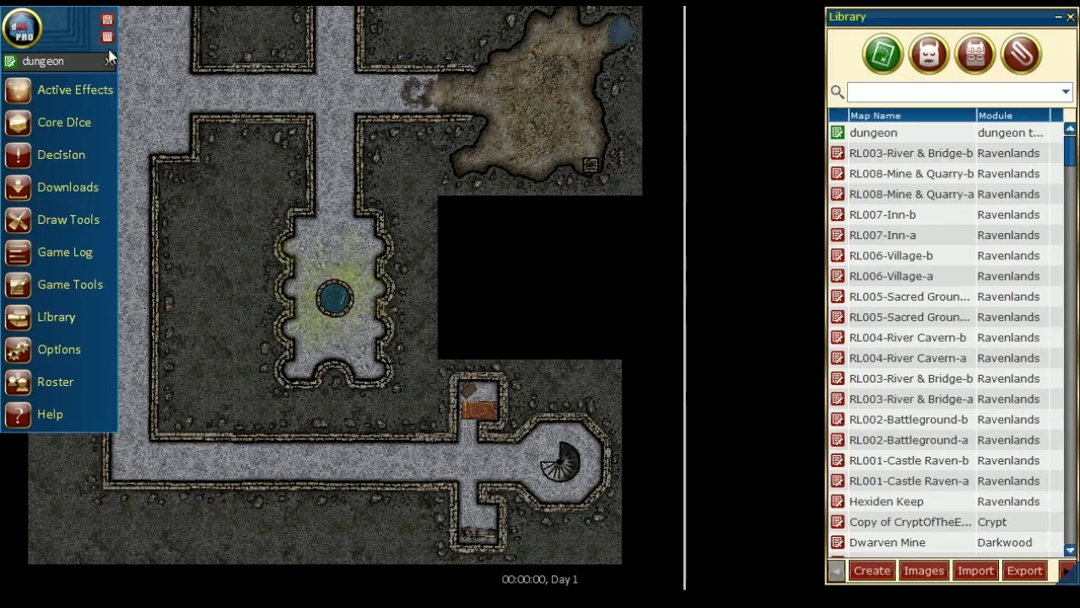
{"action": "left_click", "coordinate": [108, 61]}
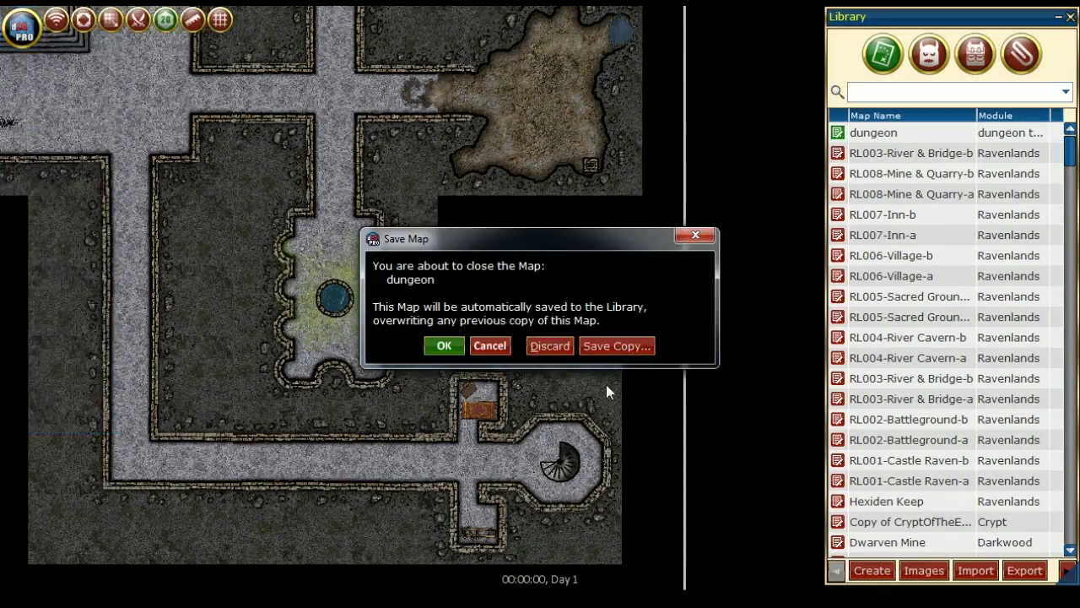
{"action": "left_click", "coordinate": [536, 348]}
{"action": "left_click", "coordinate": [523, 393]}
Step: Reopen the dungeon map from the library and look over its layout
{"action": "double_click", "coordinate": [844, 132]}
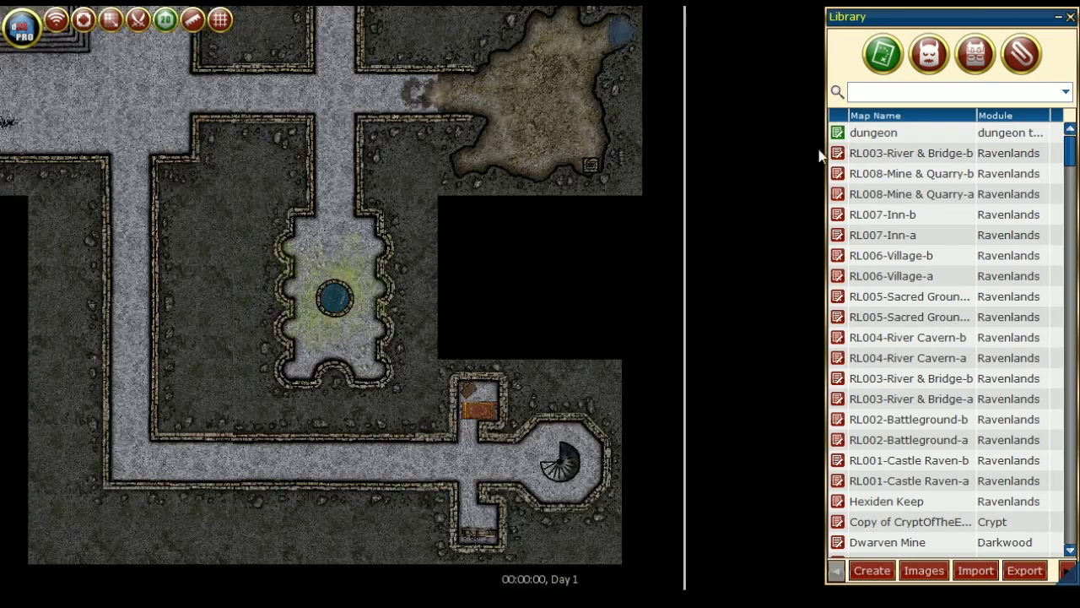
{"action": "left_click_drag", "start_coordinate": [190, 182], "coordinate": [330, 325]}
{"action": "scroll", "coordinate": [331, 326], "scroll_direction": "down", "scroll_amount": 3}
{"action": "left_click_drag", "start_coordinate": [440, 346], "coordinate": [385, 339]}
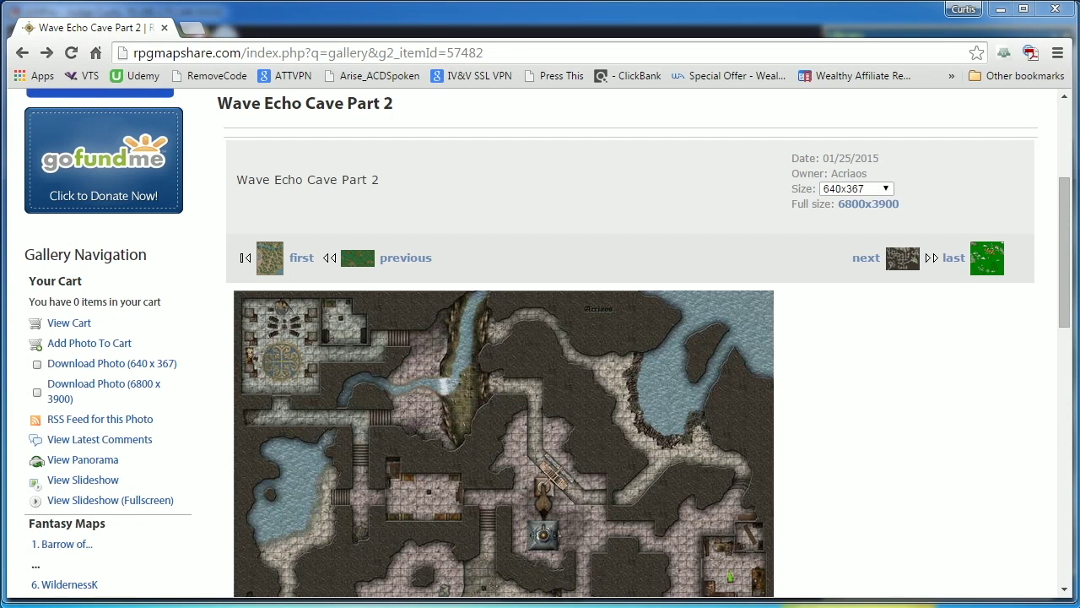
Step: In the browser, download the 6800 x 3900 photo of Wave Echo Cave Part 2 from RPGMapShare
{"action": "scroll", "coordinate": [868, 382], "scroll_direction": "down", "scroll_amount": 3}
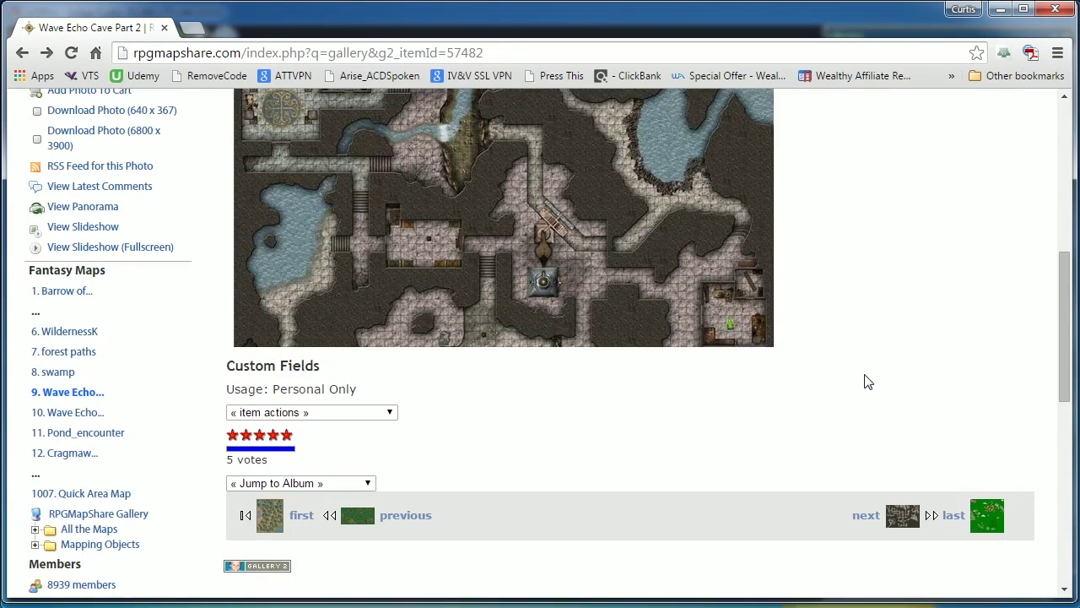
{"action": "left_click", "coordinate": [371, 414]}
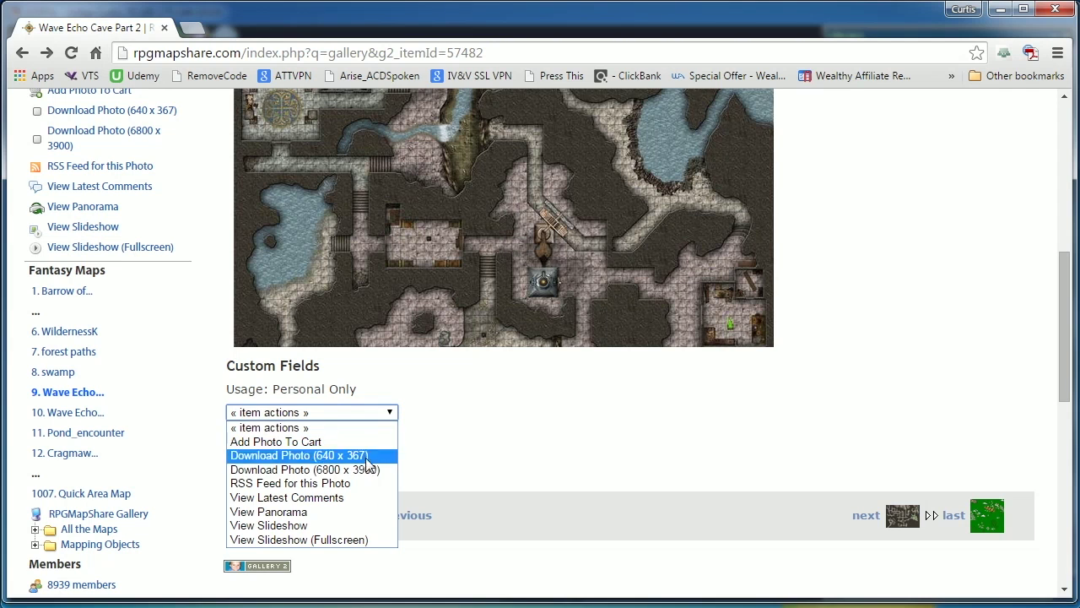
{"action": "left_click", "coordinate": [389, 475]}
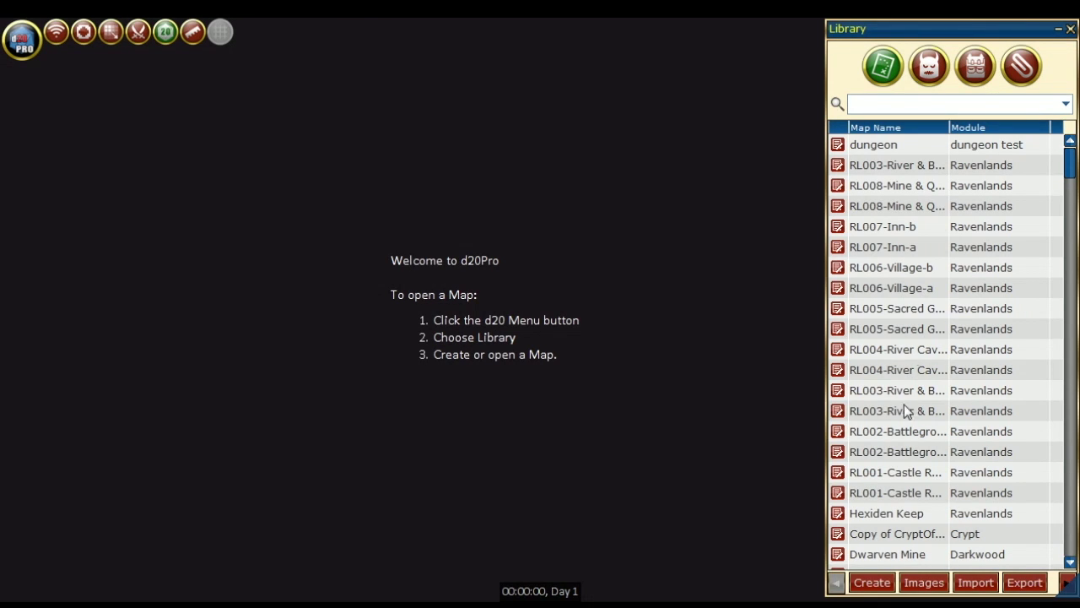
Step: In d20Pro, start a new map from an image file and load the downloaded 6800x3900 cave image from the MapCreation folder
{"action": "left_click", "coordinate": [872, 584]}
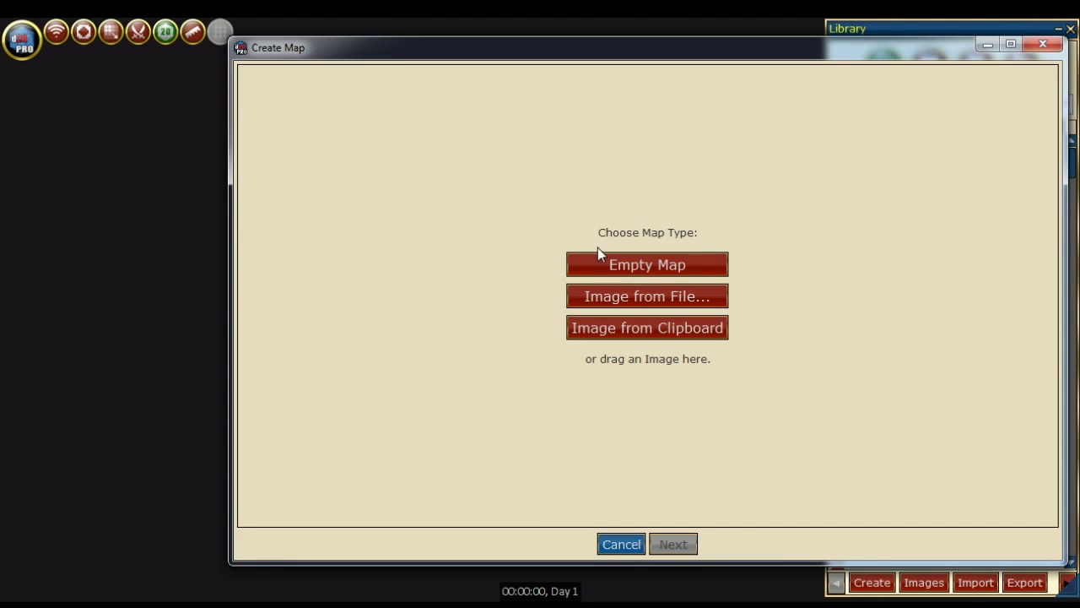
{"action": "left_click", "coordinate": [624, 304]}
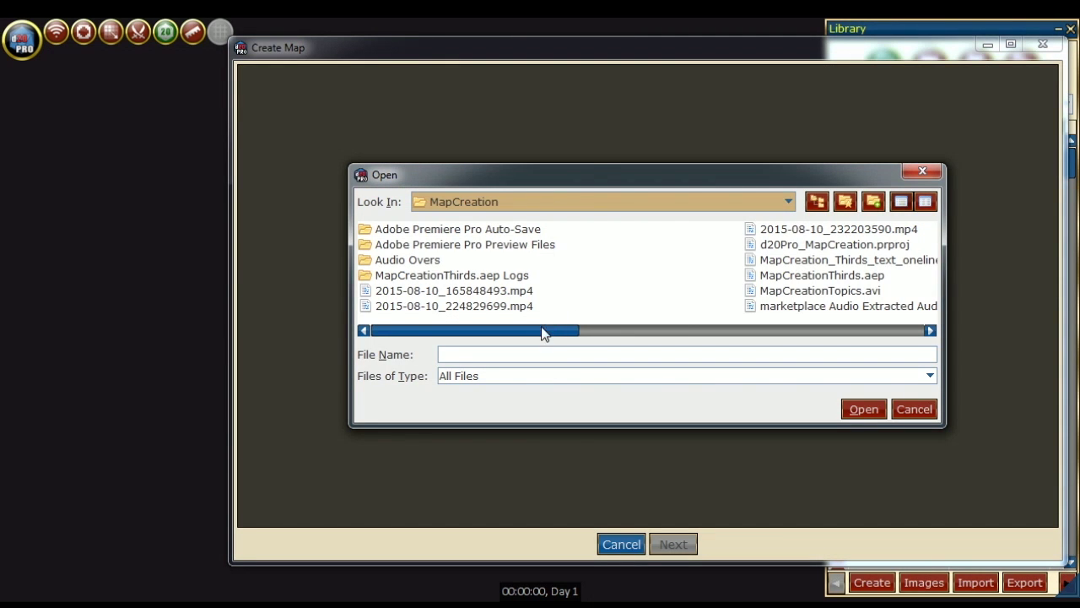
{"action": "left_click_drag", "start_coordinate": [545, 333], "coordinate": [870, 335]}
{"action": "left_click", "coordinate": [726, 261]}
{"action": "left_click", "coordinate": [862, 408]}
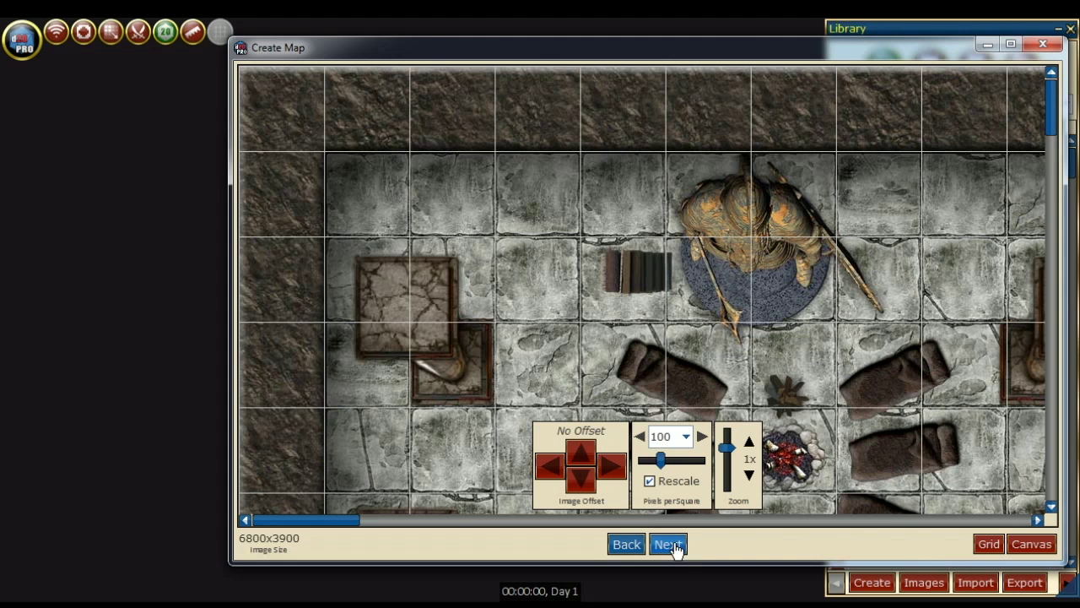
Step: Accept 100 pixels per square for the cave map and inspect the grid, canvas and FoW color choices, cancelling each one
{"action": "left_click", "coordinate": [668, 545]}
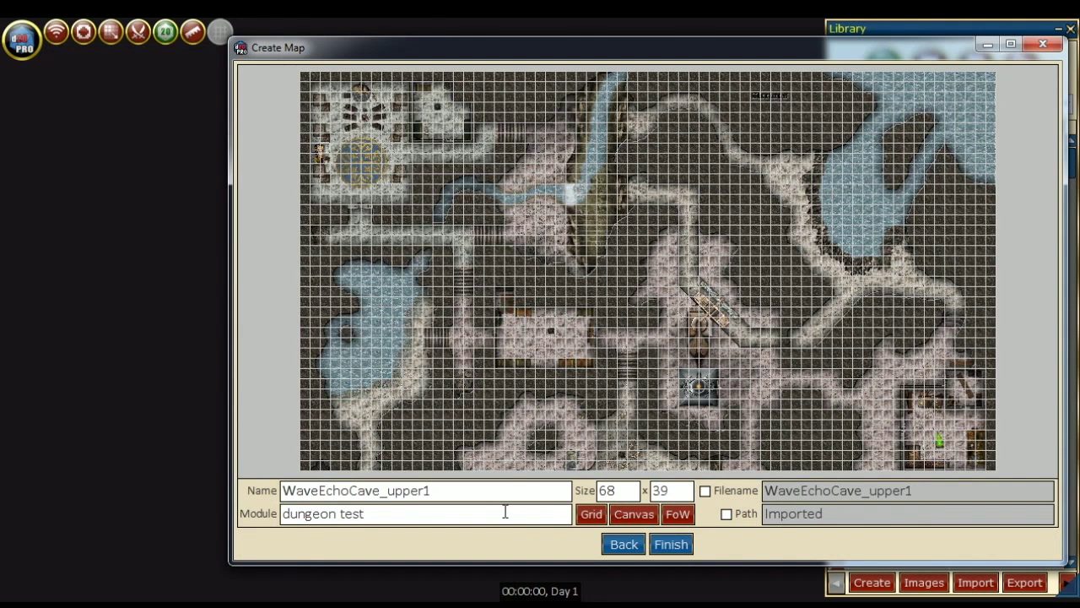
{"action": "left_click", "coordinate": [590, 514]}
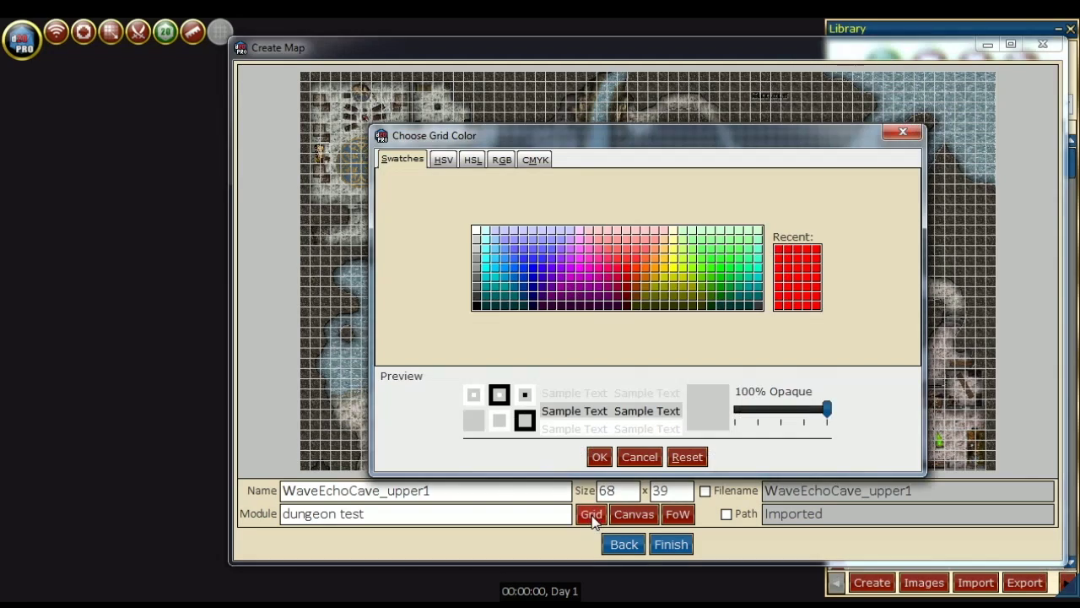
{"action": "left_click", "coordinate": [639, 457]}
{"action": "left_click", "coordinate": [634, 514]}
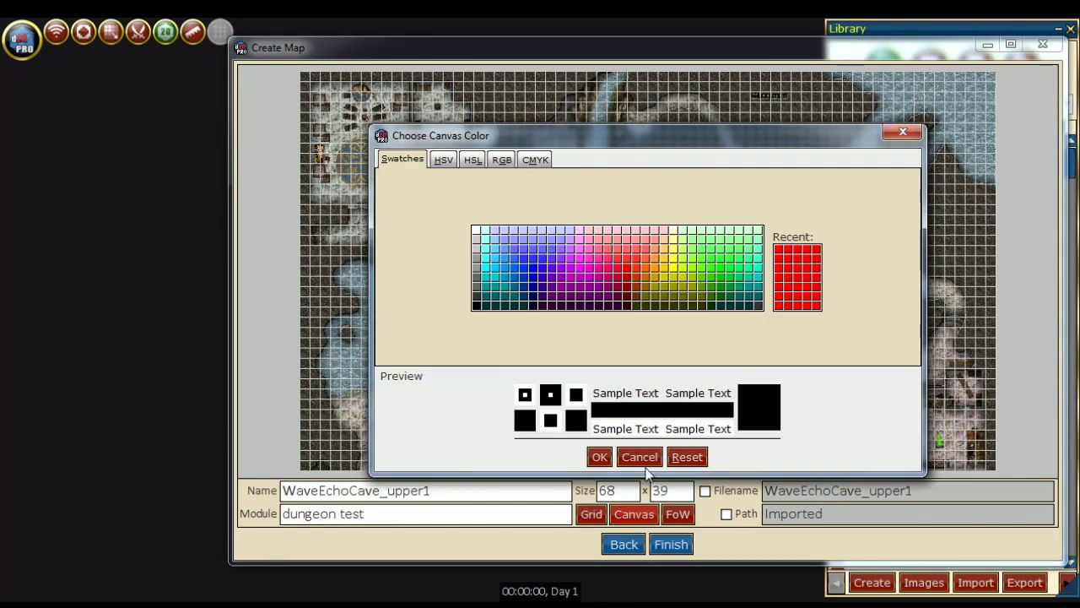
{"action": "left_click", "coordinate": [639, 456]}
{"action": "left_click", "coordinate": [678, 514]}
{"action": "left_click", "coordinate": [639, 454]}
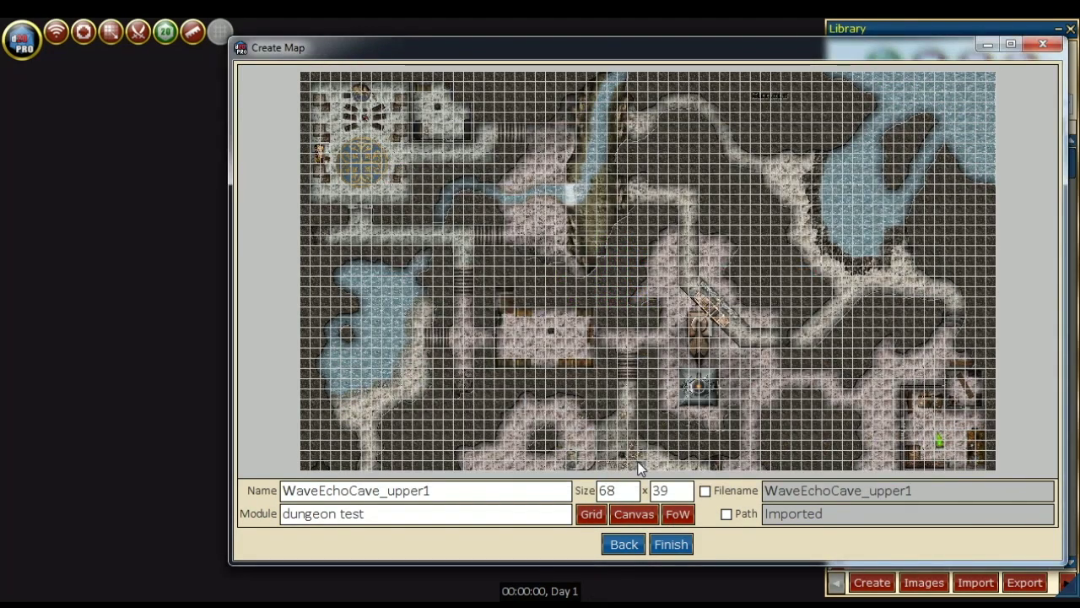
Step: Try the custom filename and path options for the cave image and turn both off again
{"action": "left_click", "coordinate": [704, 491]}
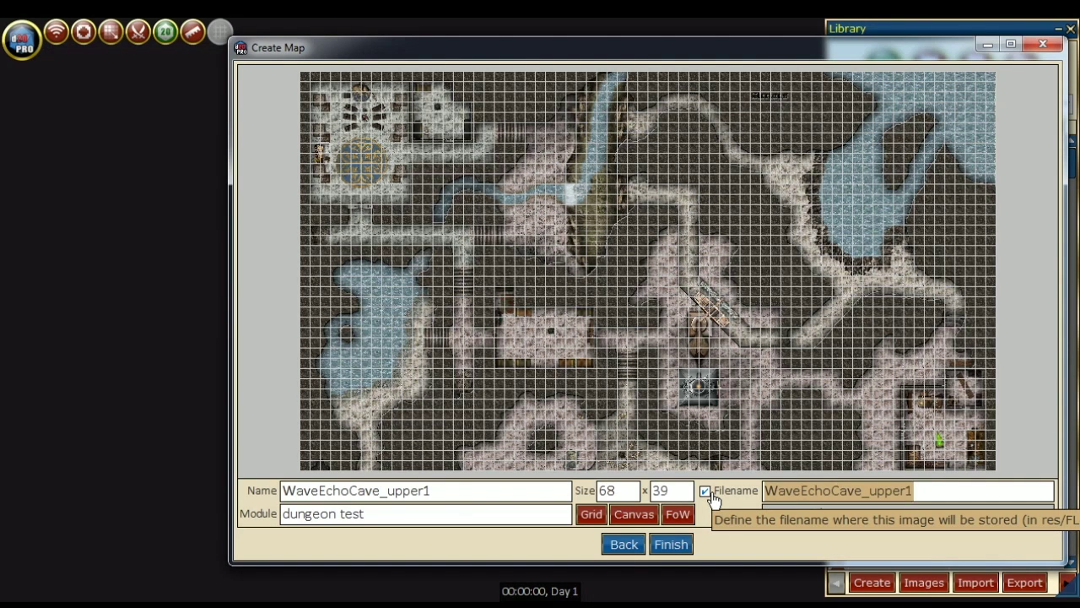
{"action": "left_click", "coordinate": [705, 491]}
{"action": "left_click", "coordinate": [726, 514]}
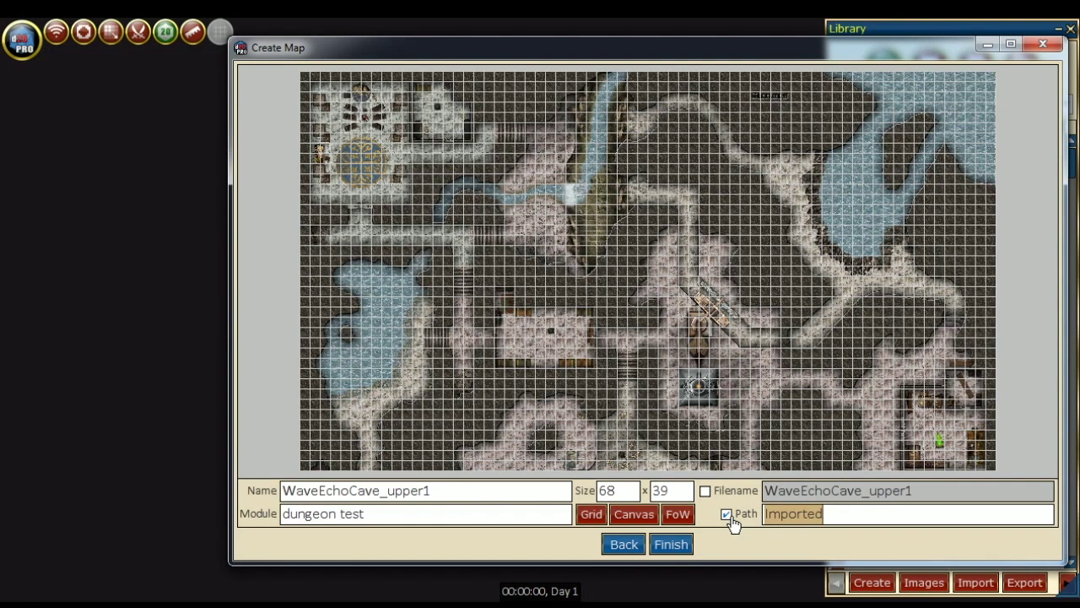
{"action": "left_click", "coordinate": [726, 515]}
Step: Save the WaveEchoCave_upper1 map to the library, open it and toggle the grid overlay
{"action": "left_click", "coordinate": [676, 545]}
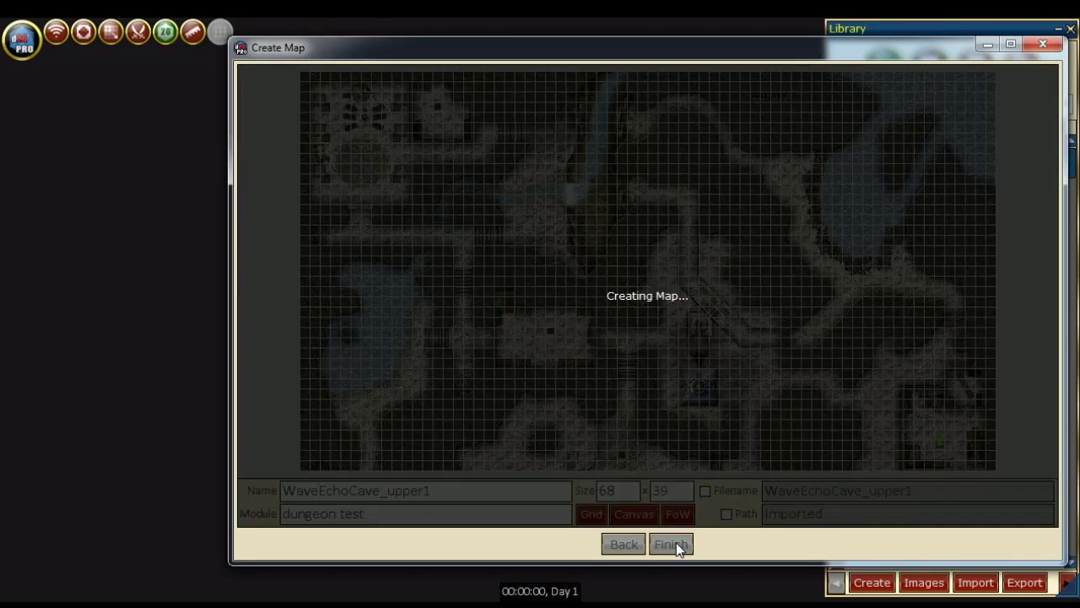
{"action": "left_click", "coordinate": [630, 320]}
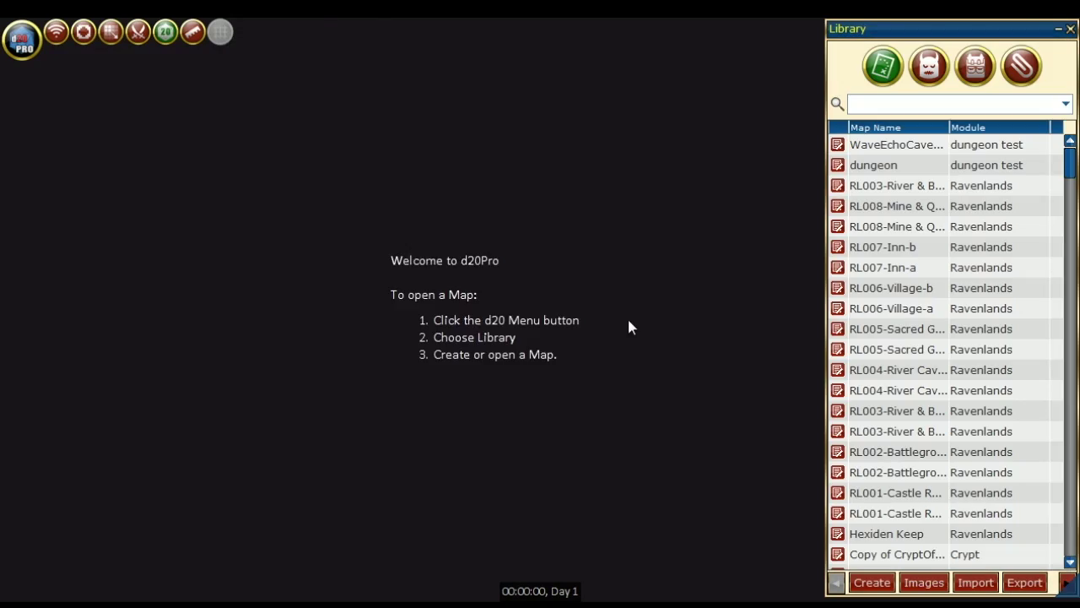
{"action": "left_click", "coordinate": [219, 34]}
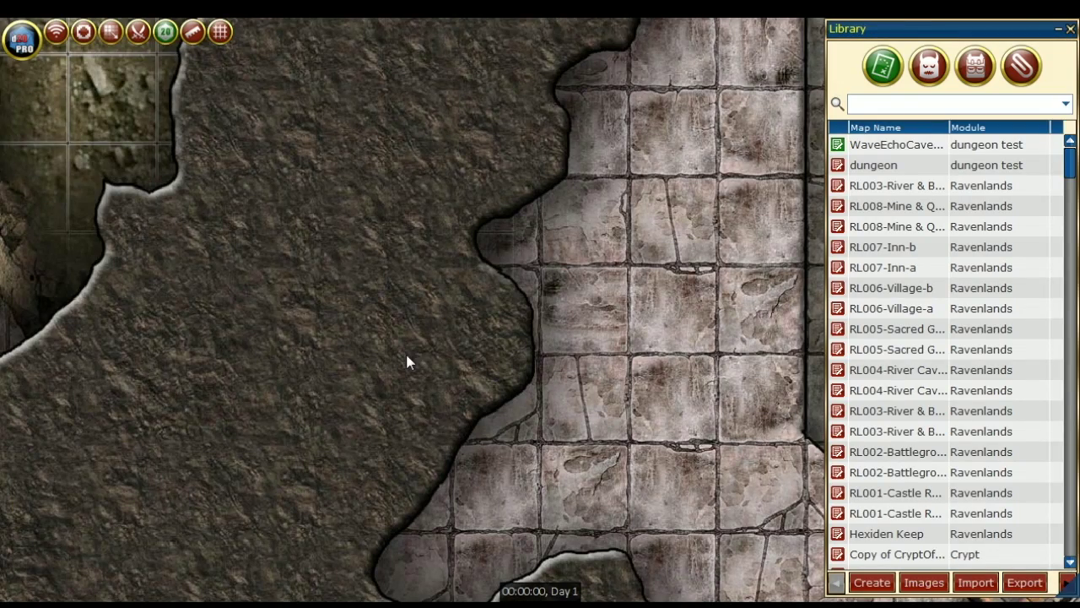
{"action": "scroll", "coordinate": [406, 361], "scroll_direction": "down", "scroll_amount": 5}
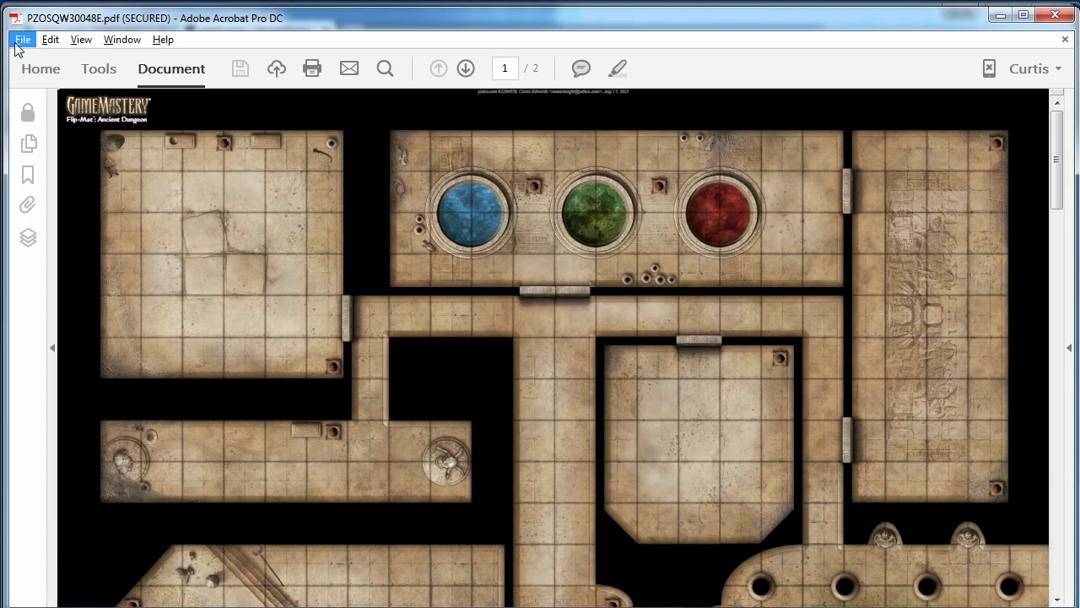
Step: In Adobe Acrobat, export the Ancient Dungeon flip-mat PDF PZOSQW30048E.pdf as JPEG images
{"action": "left_click", "coordinate": [14, 42]}
{"action": "mouse_move", "coordinate": [157, 193]}
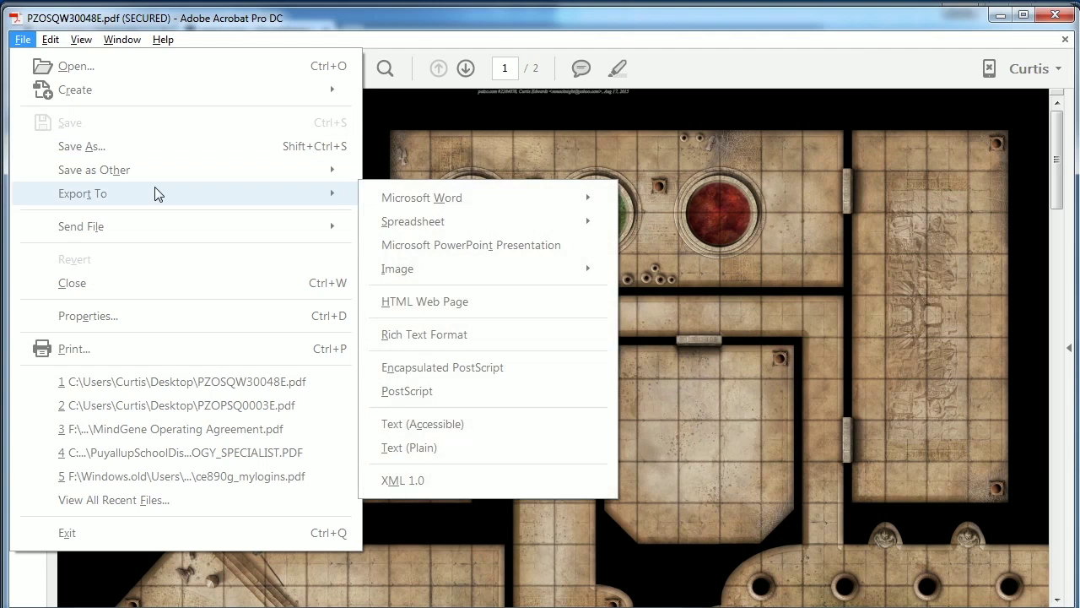
{"action": "mouse_move", "coordinate": [519, 270]}
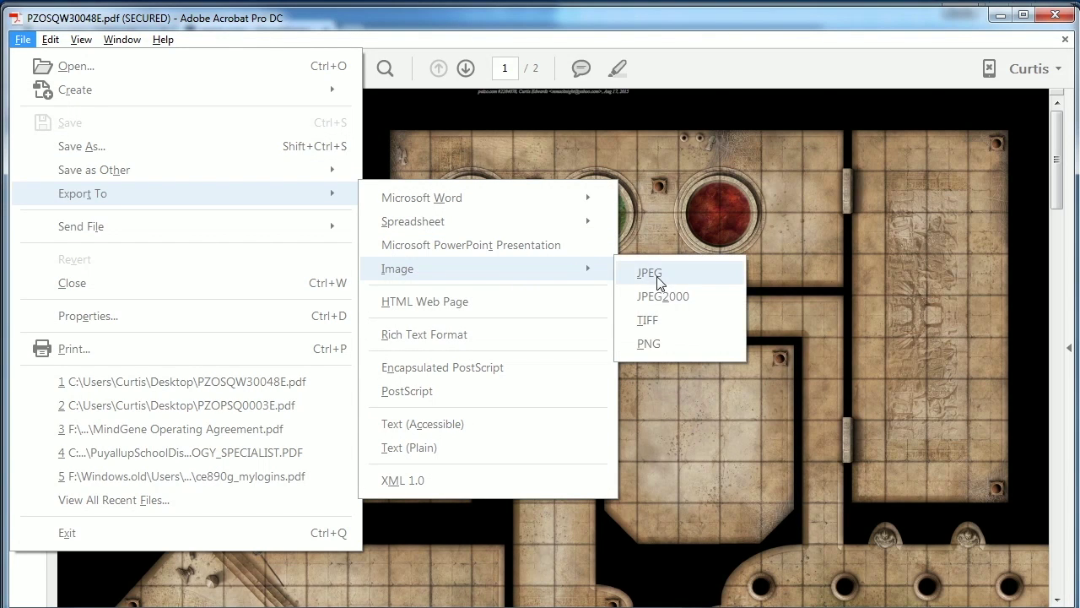
{"action": "left_click", "coordinate": [696, 280]}
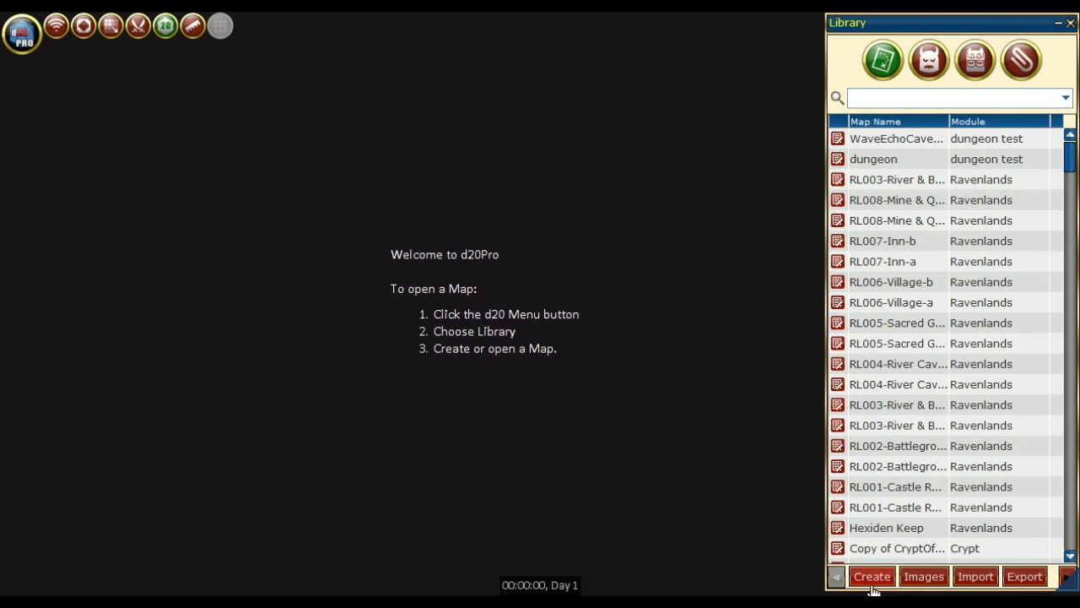
Step: In d20Pro, create the Ancient_Dungeon_Page_1 map in the dungeon test module from Ancient_Dungeon_Page_1.jpg at 150 pixels per square
{"action": "left_click", "coordinate": [872, 577]}
{"action": "left_click", "coordinate": [606, 319]}
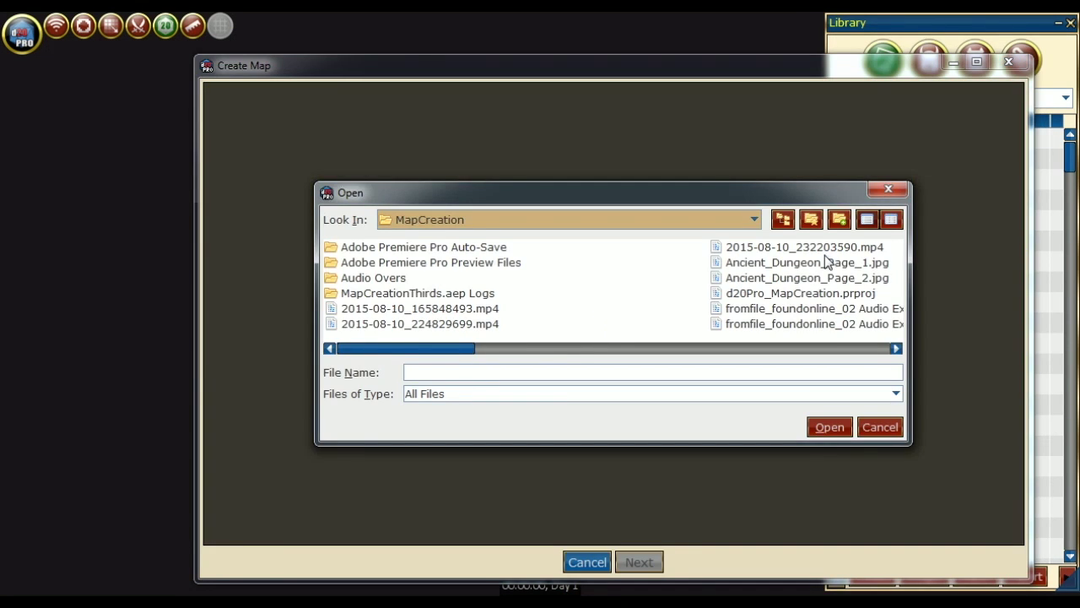
{"action": "left_click", "coordinate": [824, 262]}
{"action": "left_click", "coordinate": [829, 428]}
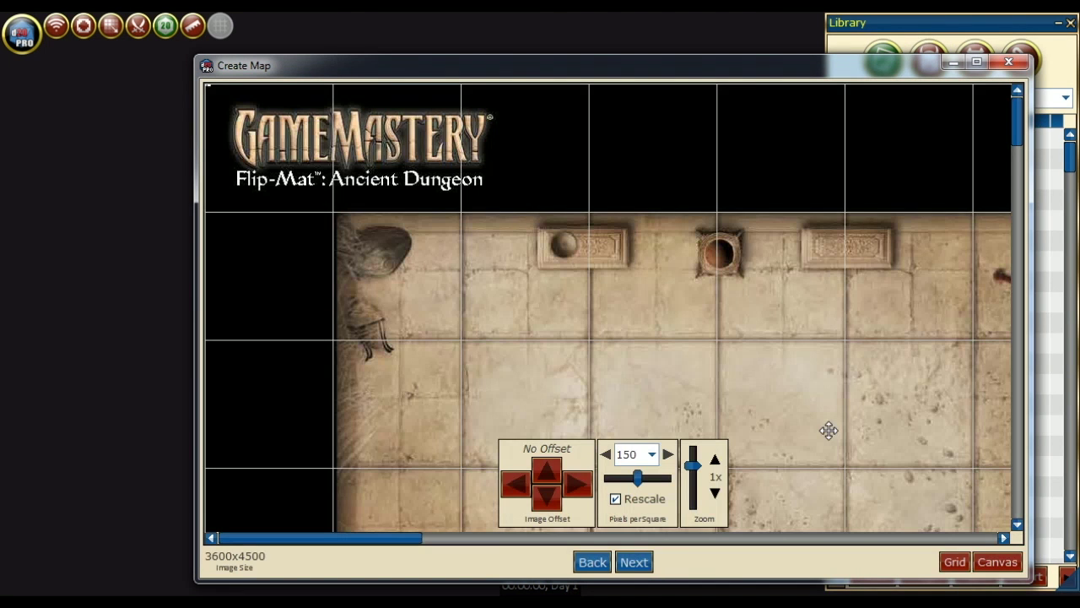
{"action": "left_click", "coordinate": [643, 564]}
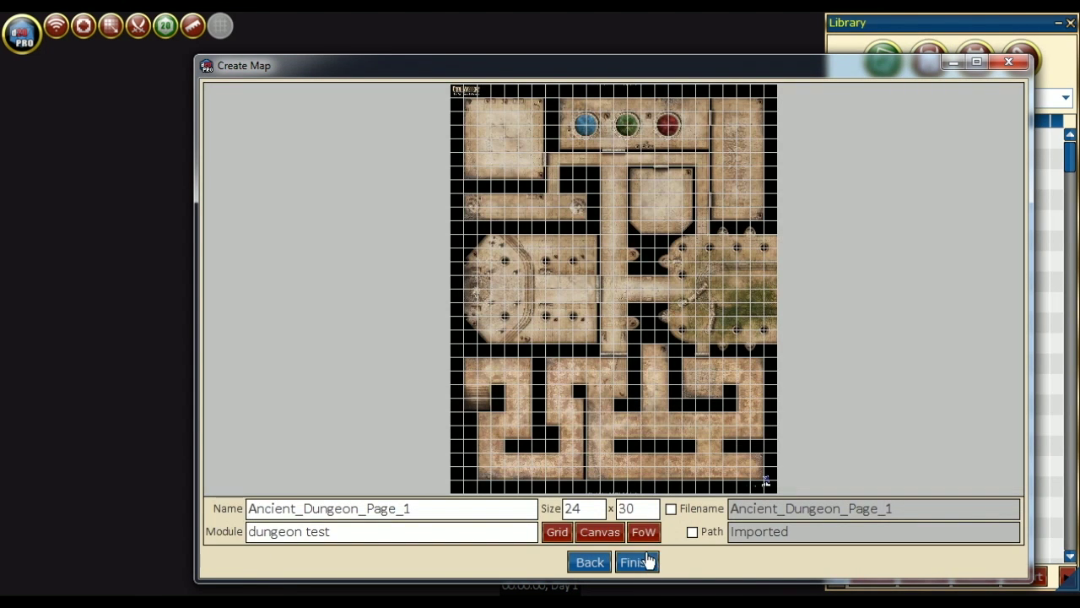
{"action": "left_click", "coordinate": [638, 562]}
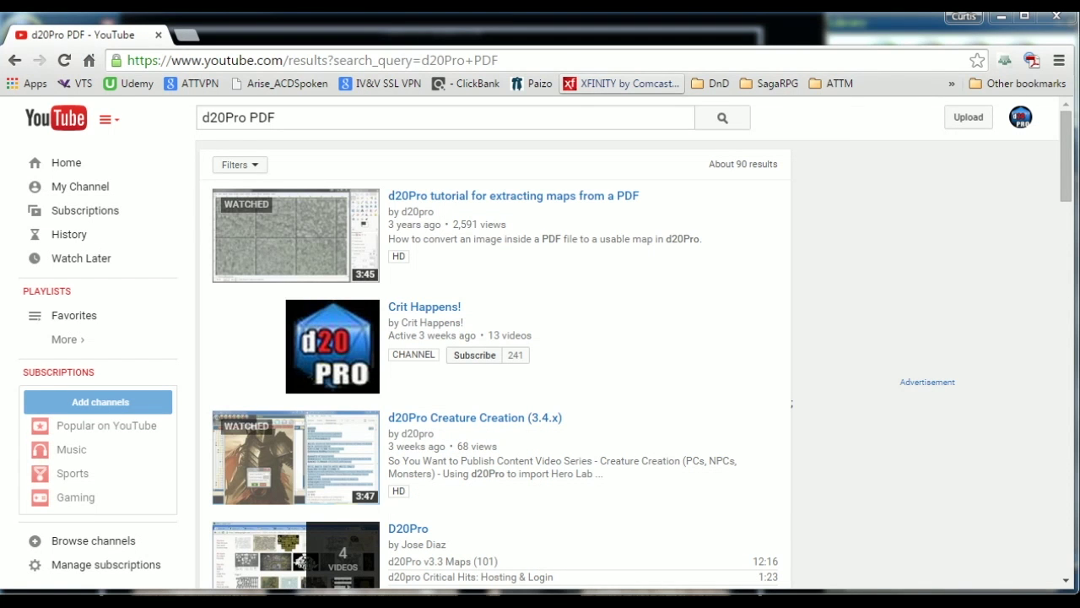
Step: In the browser, open the YouTube video "d20Pro tutorial for extracting maps from a PDF"
{"action": "left_click", "coordinate": [523, 195]}
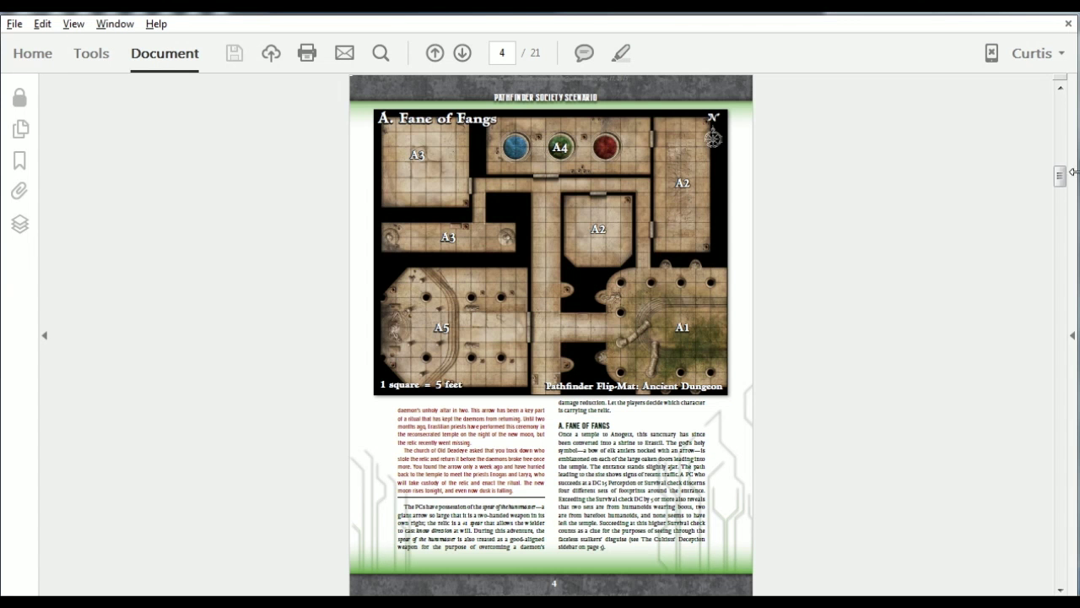
Step: In Adobe Acrobat, set page 4 of the scenario PDF to 100% zoom and copy the Fane of Fangs map image
{"action": "mouse_move", "coordinate": [509, 561]}
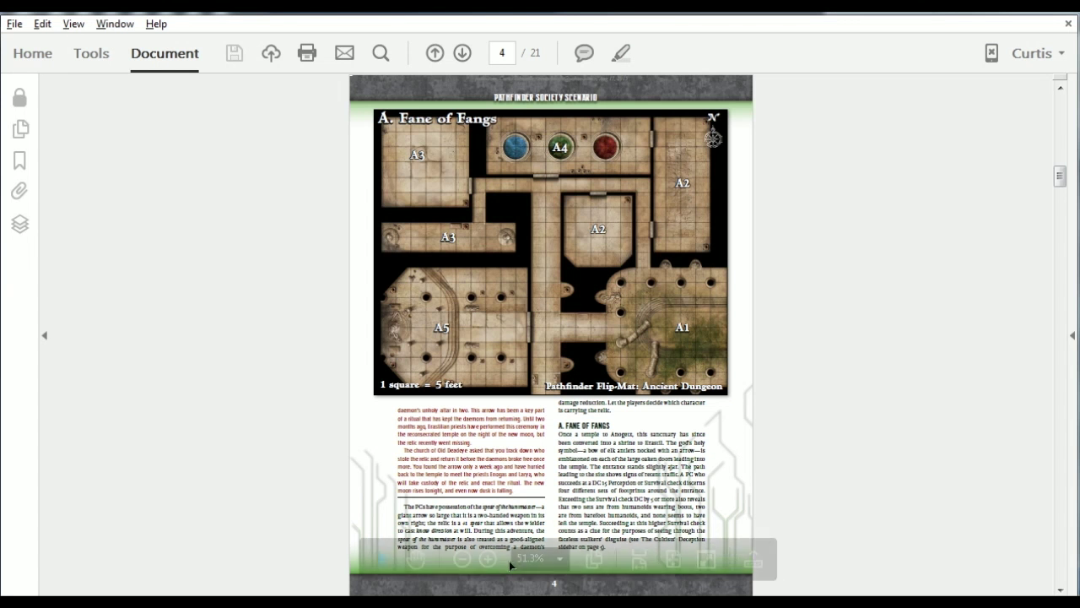
{"action": "left_click", "coordinate": [562, 561]}
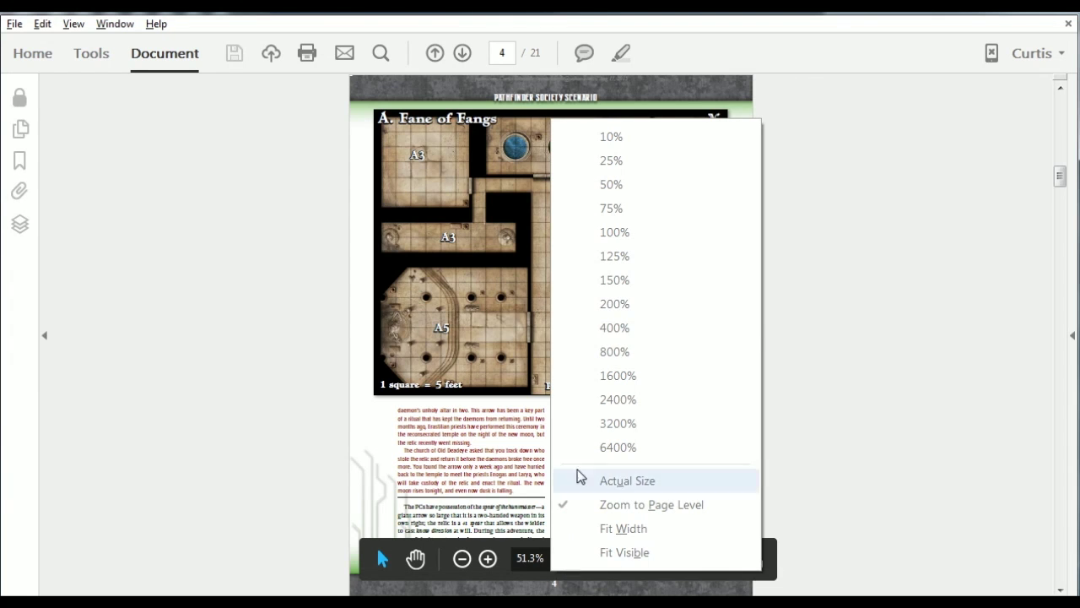
{"action": "left_click", "coordinate": [638, 243]}
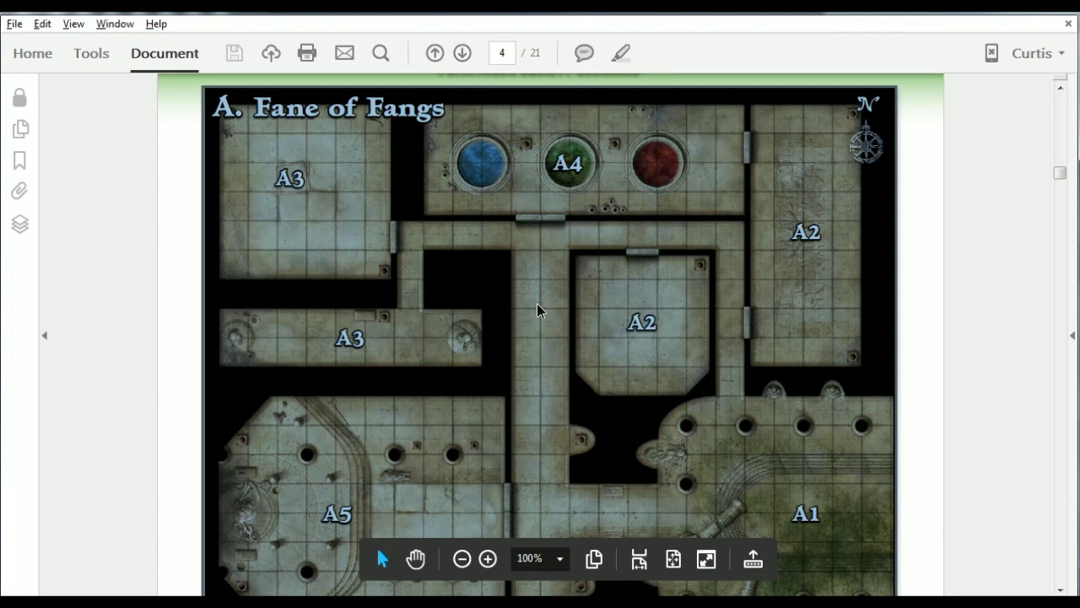
{"action": "right_click", "coordinate": [538, 310]}
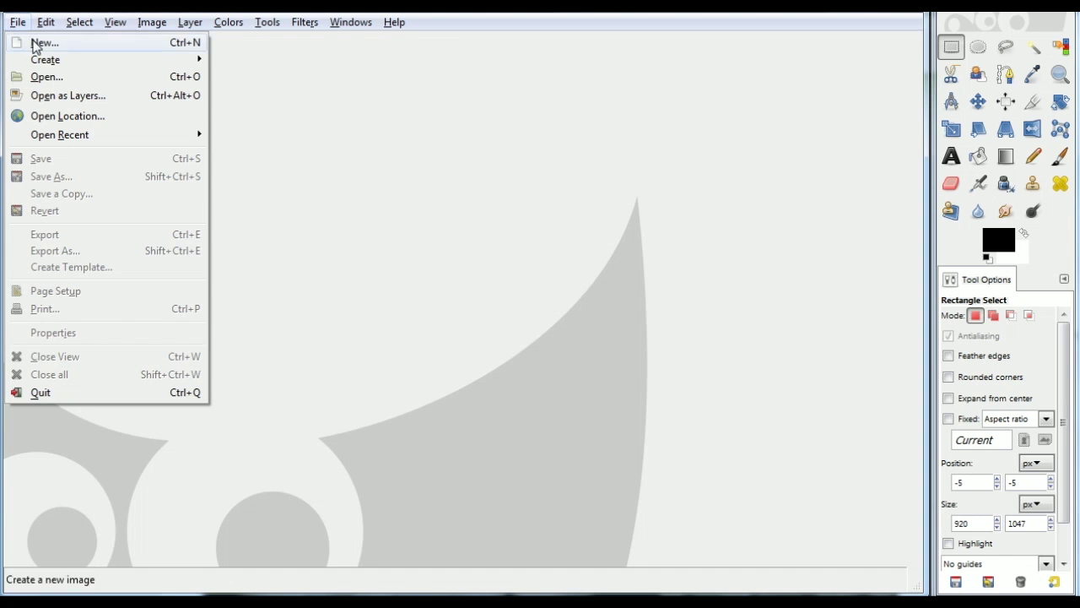
Step: In GIMP, crop the pasted Fane of Fangs map along its grid lines to a selection of 866 × 1041 pixels
{"action": "mouse_move", "coordinate": [126, 61]}
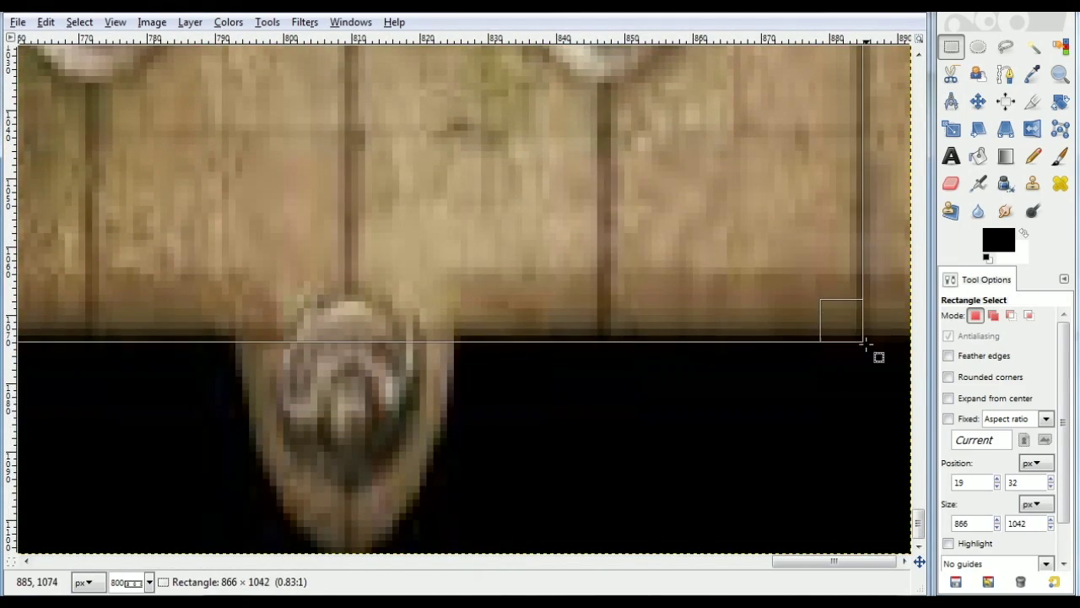
{"action": "left_click", "coordinate": [152, 22]}
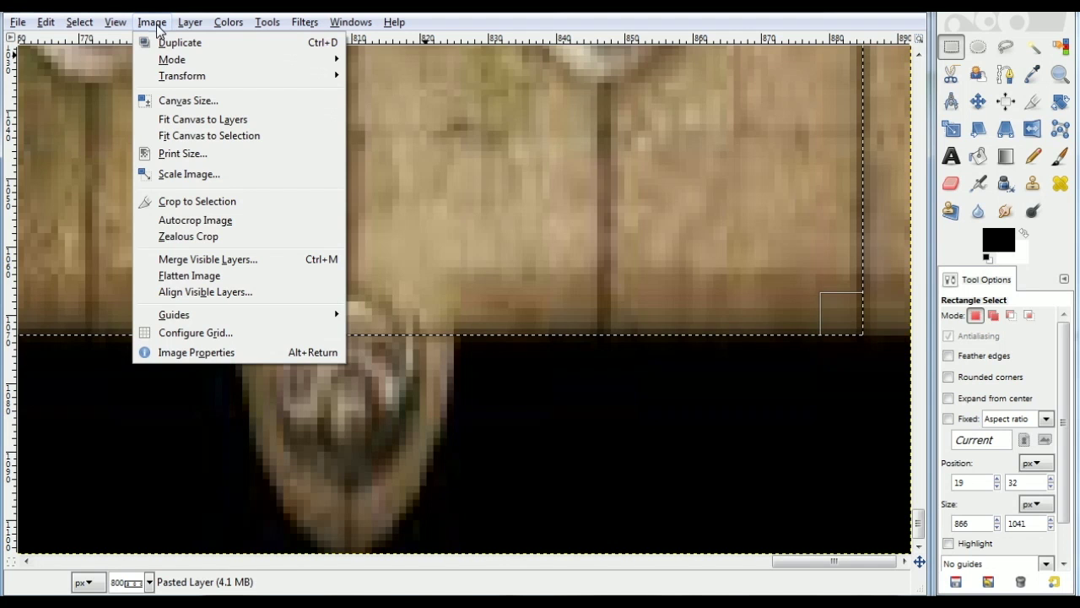
{"action": "left_click", "coordinate": [215, 205]}
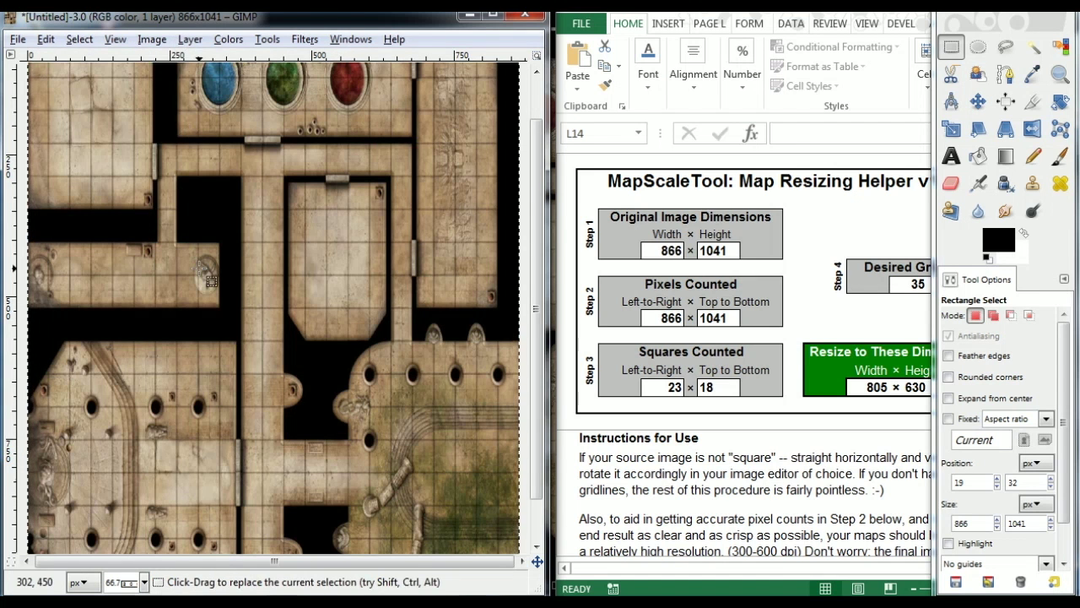
Step: Scale the cropped map to the MapScaleTool dimensions of 805 × 630 pixels
{"action": "left_click", "coordinate": [151, 39]}
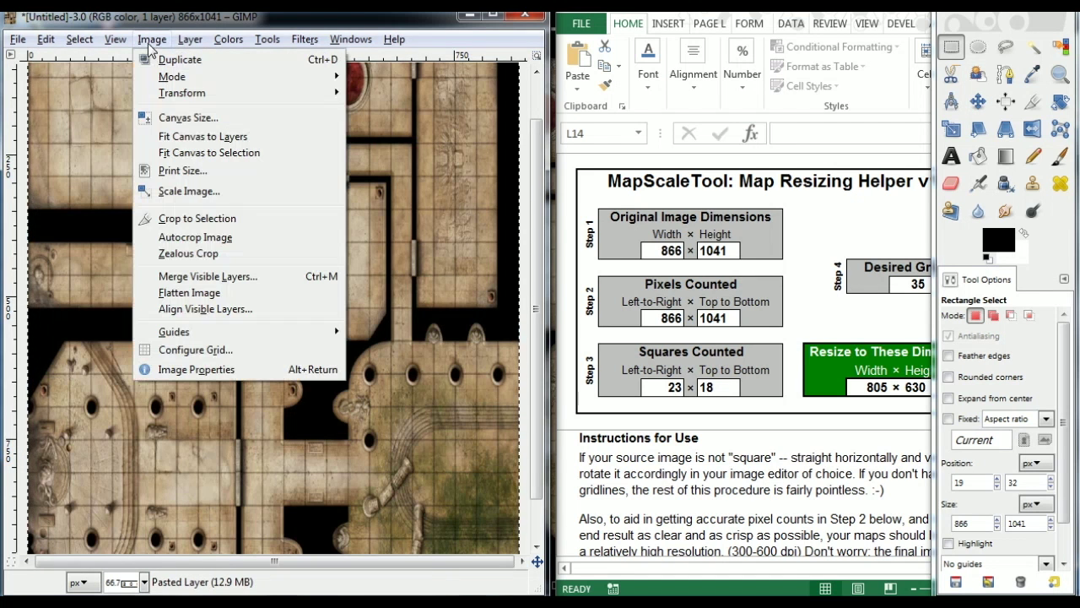
{"action": "left_click", "coordinate": [189, 190]}
{"action": "left_click", "coordinate": [226, 276]}
{"action": "left_click_drag", "start_coordinate": [232, 277], "coordinate": [151, 271]}
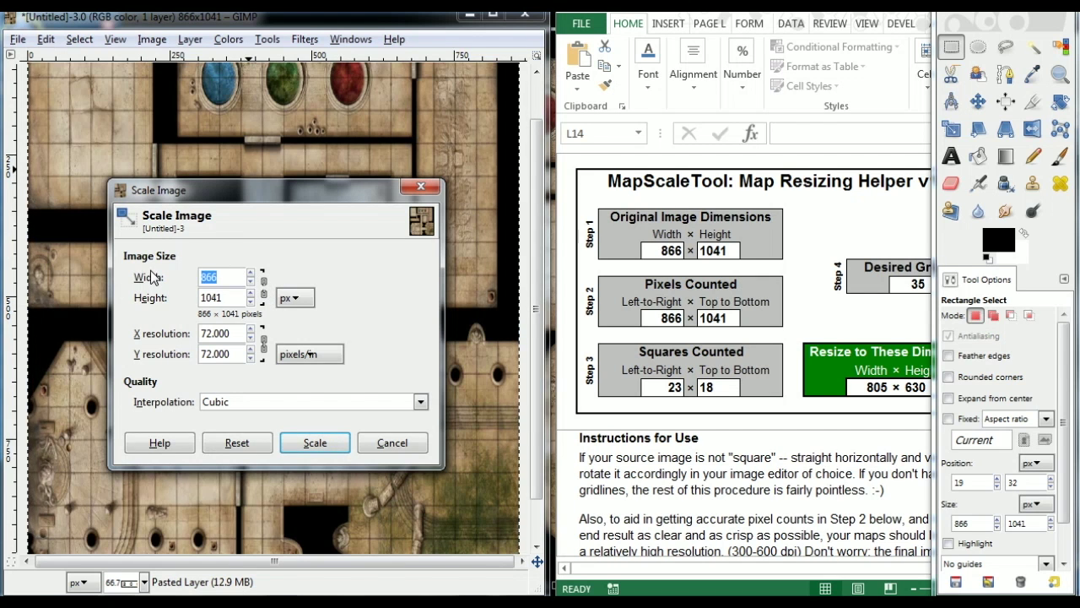
{"action": "type", "text": "805"}
{"action": "key", "text": "Tab"}
{"action": "type", "text": "630"}
{"action": "left_click", "coordinate": [315, 442]}
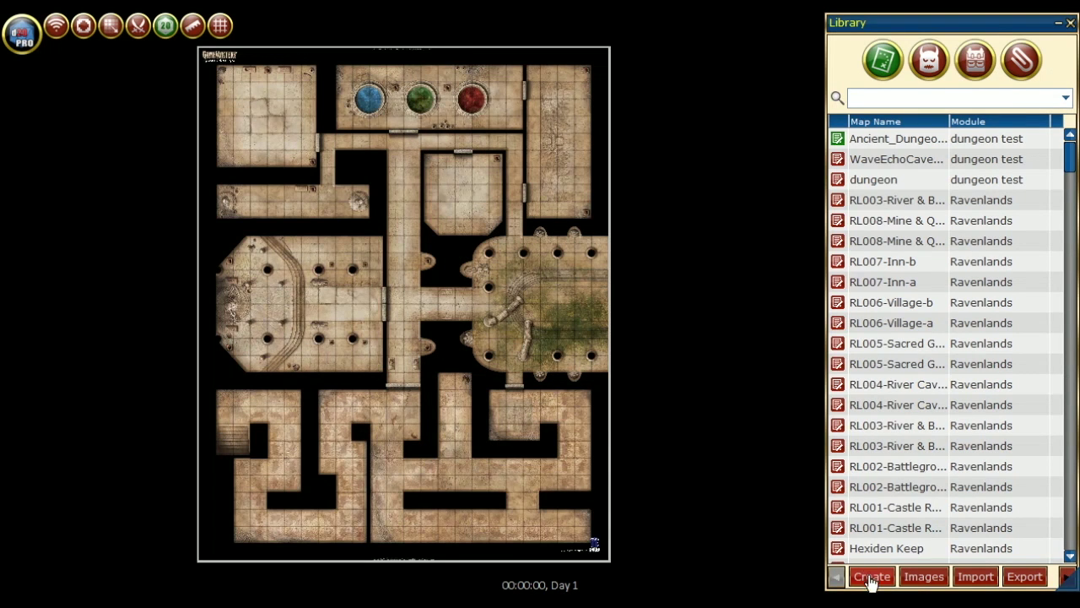
Step: In d20Pro, start a new map from the clipboard image and accept its grid at 35 pixels per square
{"action": "left_click", "coordinate": [870, 579]}
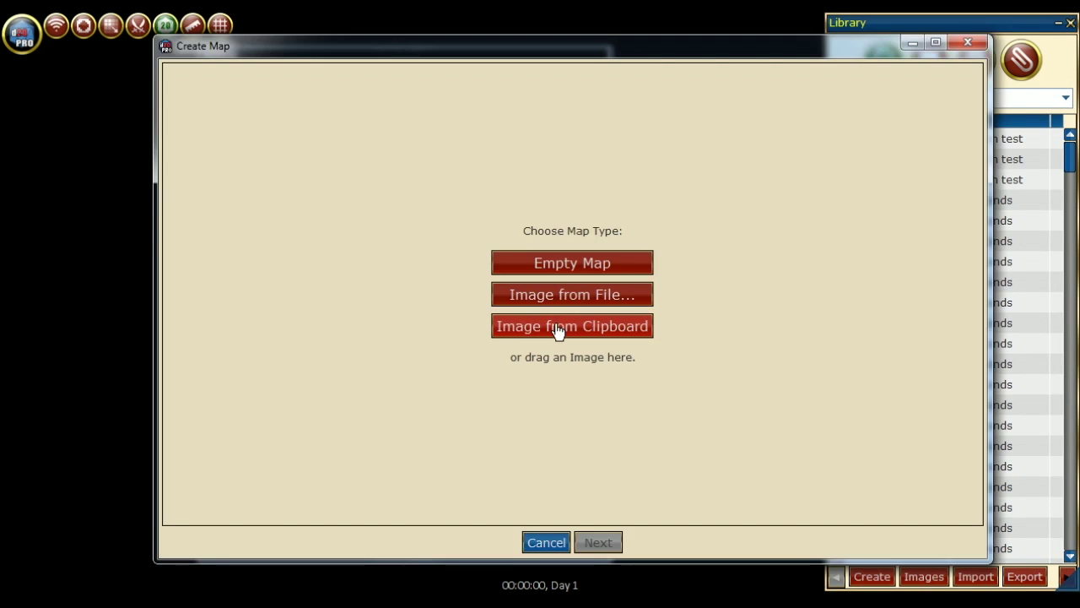
{"action": "left_click", "coordinate": [557, 330]}
{"action": "left_click_drag", "start_coordinate": [974, 405], "coordinate": [981, 494]}
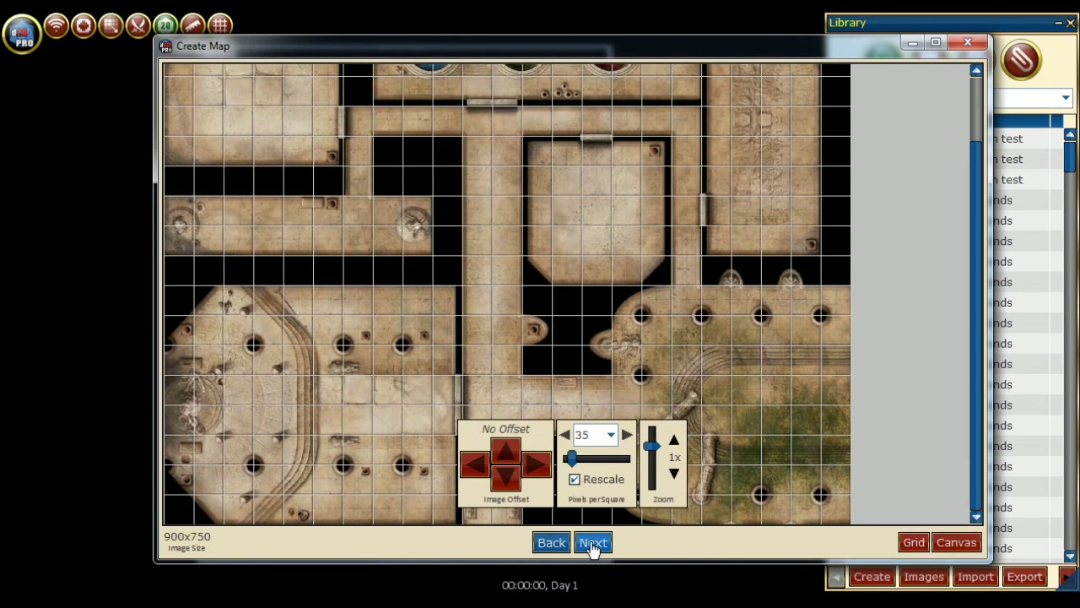
{"action": "left_click", "coordinate": [593, 542]}
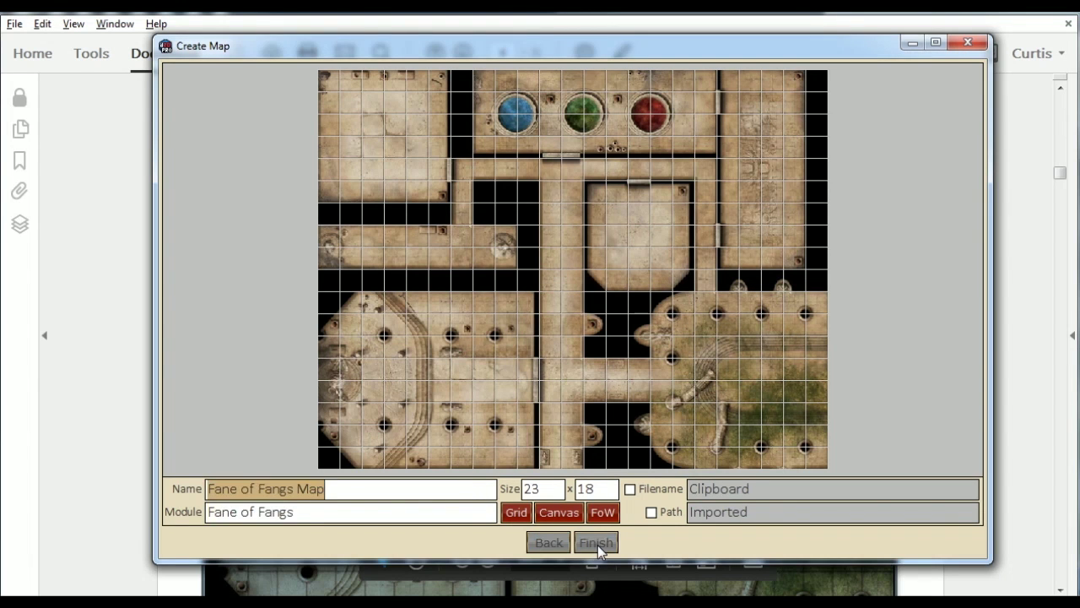
Step: Save the 23 × 18 map as Fane of Fangs Map in the Fane of Fangs module, open it and switch to it
{"action": "left_click", "coordinate": [598, 545]}
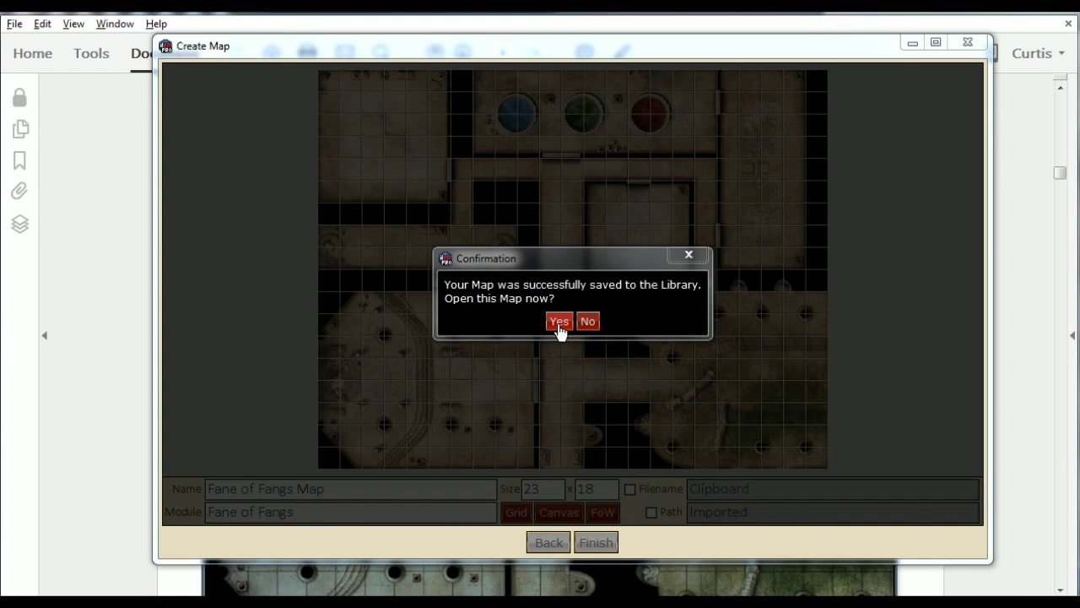
{"action": "left_click", "coordinate": [559, 321]}
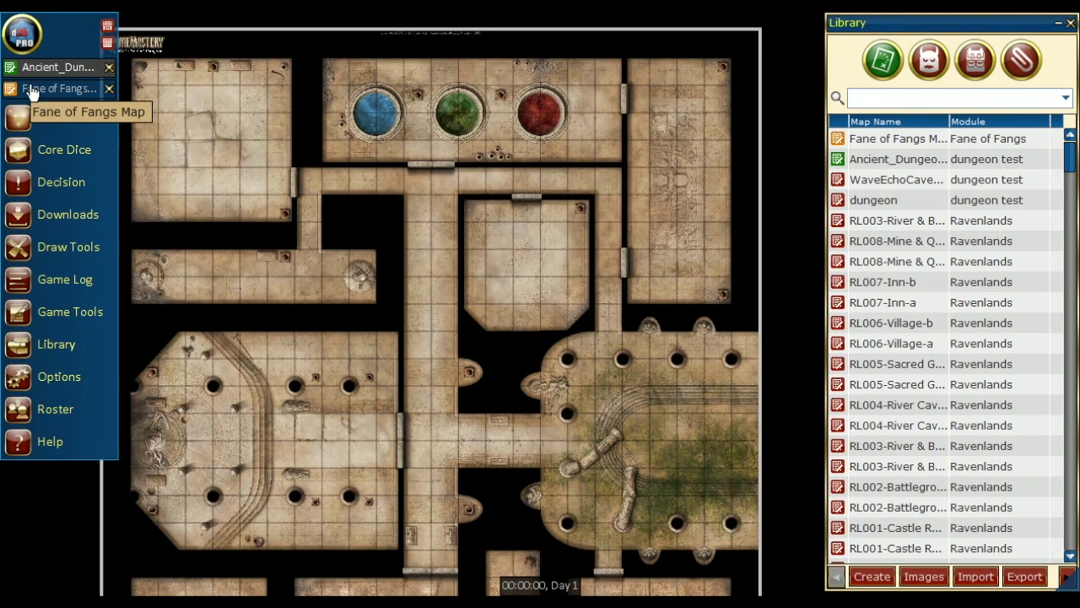
{"action": "left_click", "coordinate": [30, 91]}
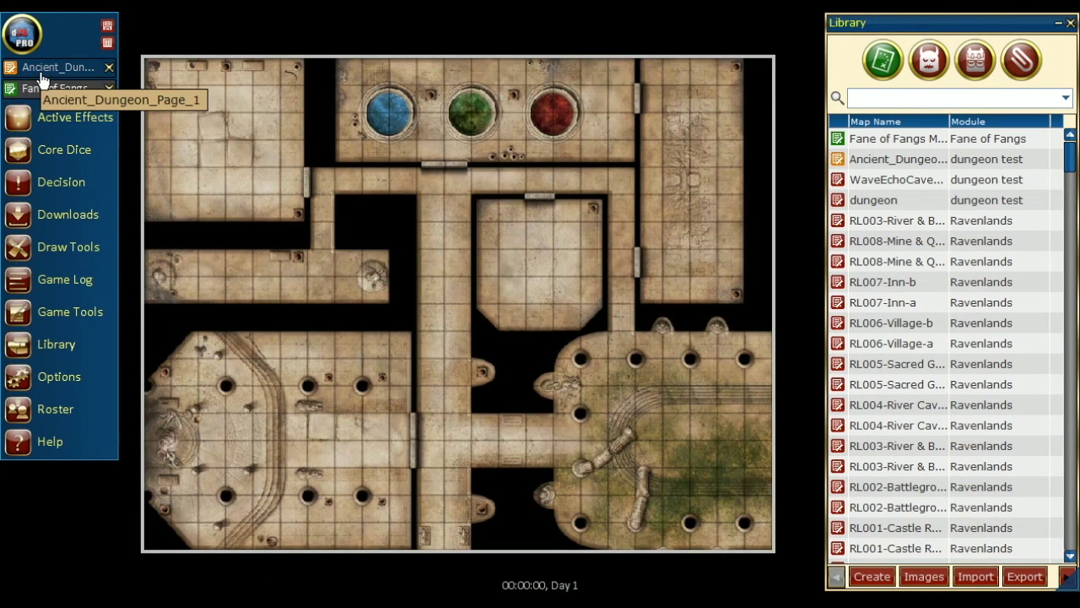